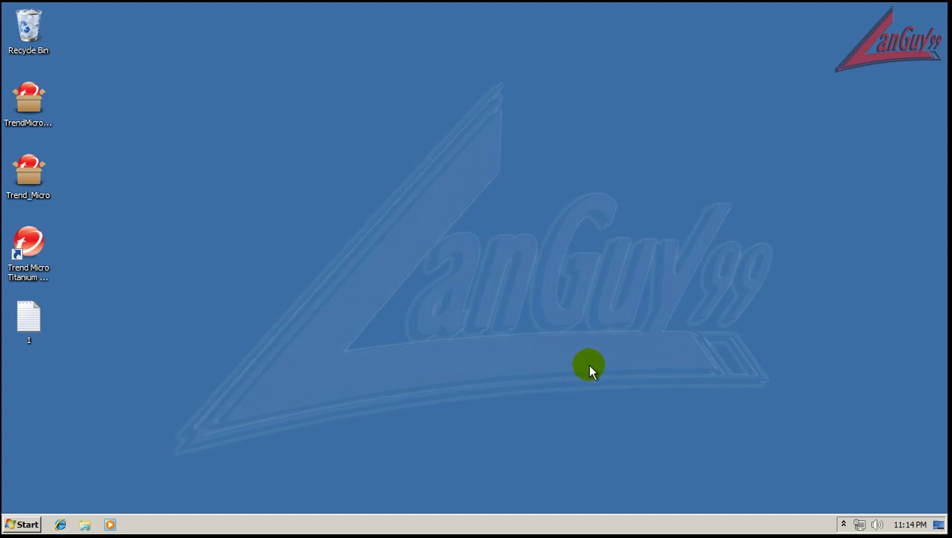
Bring up the Trend Micro Titanium main window from the hidden tray icons, showing Protected status.
{"action": "left_click", "coordinate": [44, 249]}
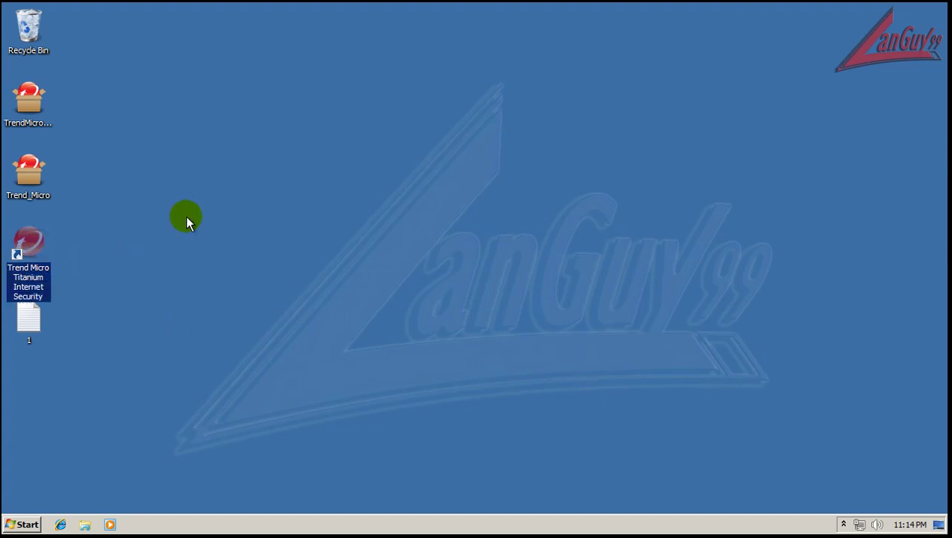
{"action": "left_click", "coordinate": [843, 524]}
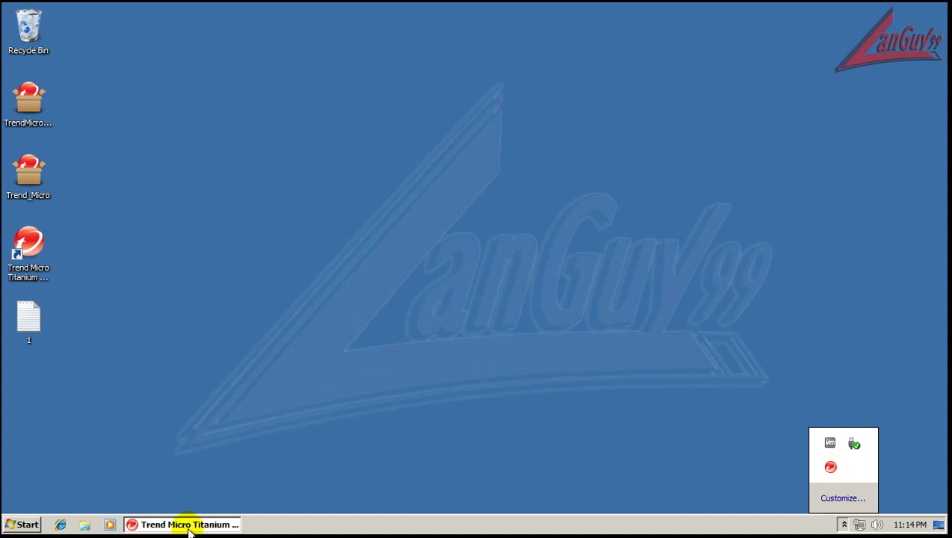
{"action": "mouse_move", "coordinate": [189, 528]}
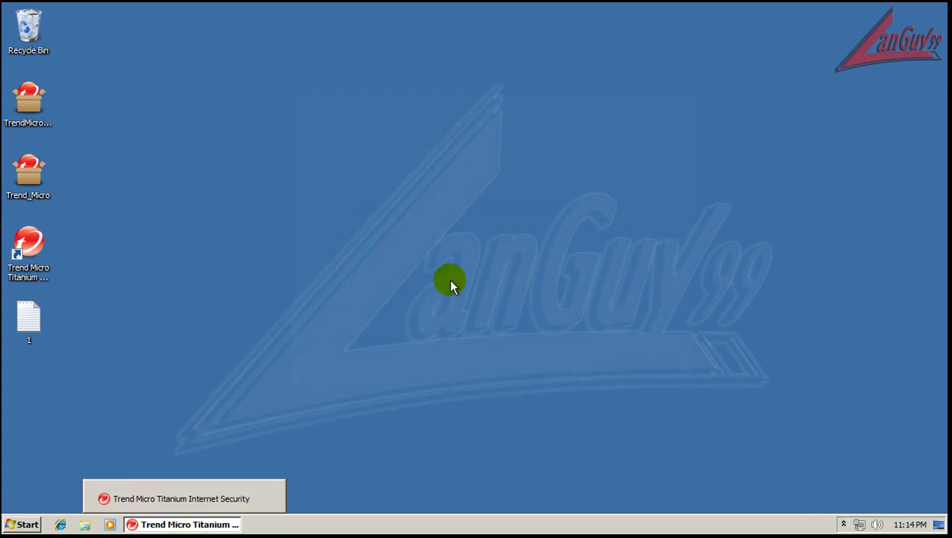
{"action": "left_click", "coordinate": [221, 526]}
Browse the Protection Settings: Internet & Email Controls, firewall, anti-spam, exception lists and Other Settings.
{"action": "left_click_drag", "start_coordinate": [507, 102], "coordinate": [505, 96]}
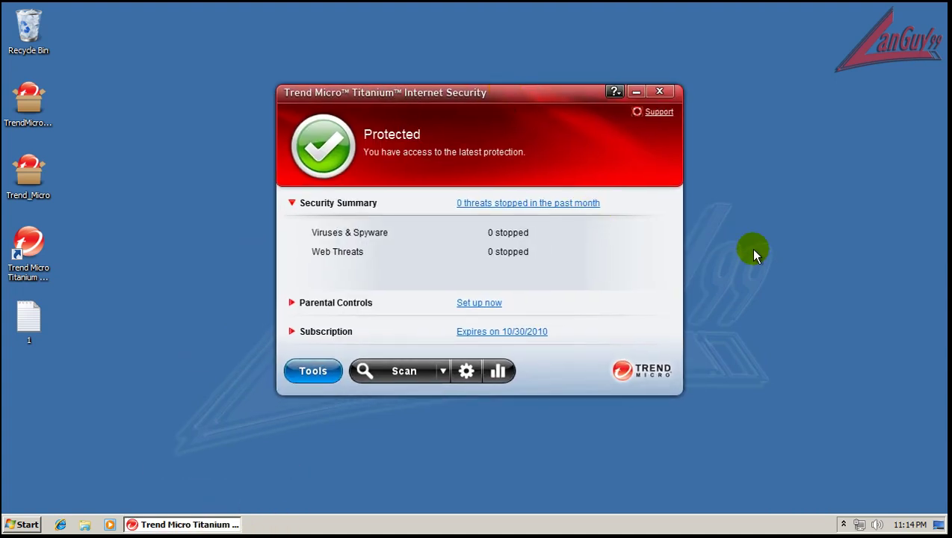
{"action": "left_click", "coordinate": [467, 373]}
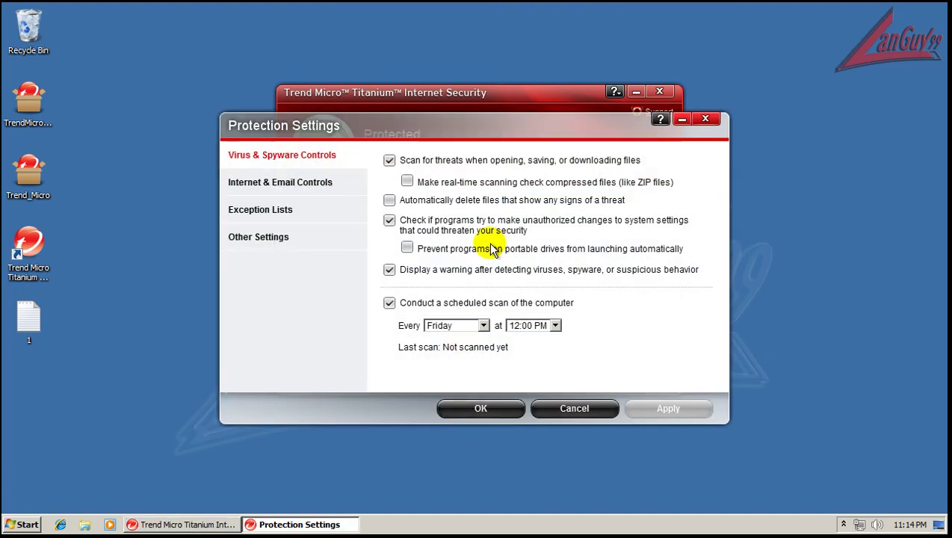
{"action": "left_click", "coordinate": [286, 187]}
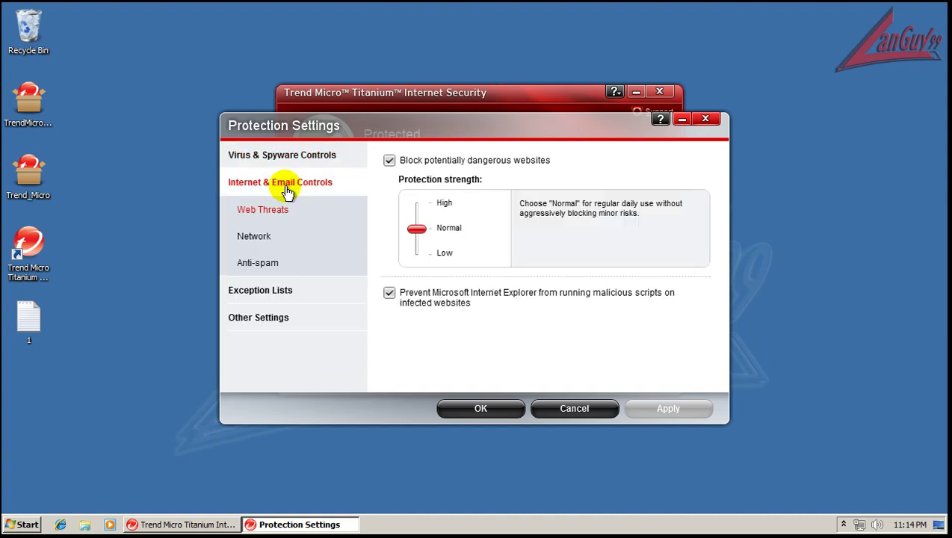
{"action": "left_click", "coordinate": [268, 241]}
{"action": "left_click", "coordinate": [266, 265]}
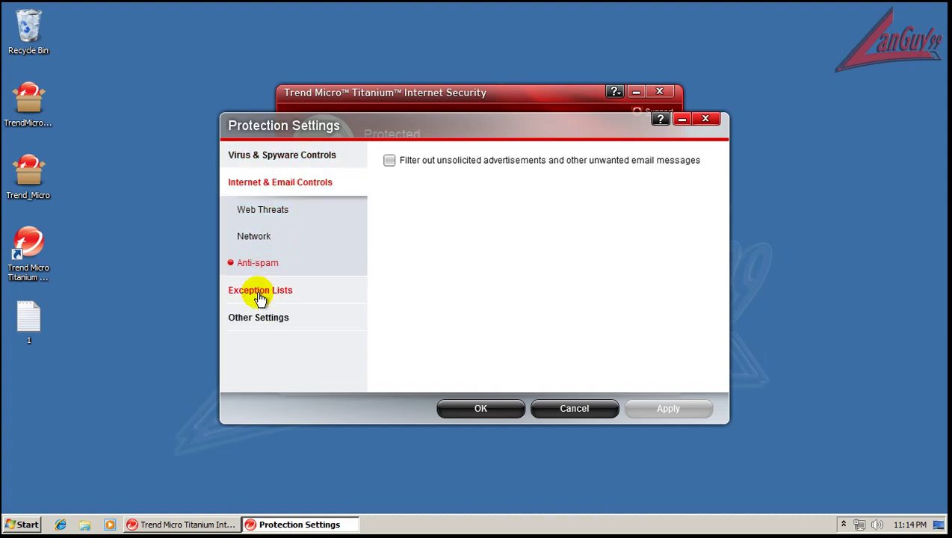
{"action": "left_click", "coordinate": [259, 291]}
{"action": "left_click", "coordinate": [259, 264]}
{"action": "left_click", "coordinate": [258, 295]}
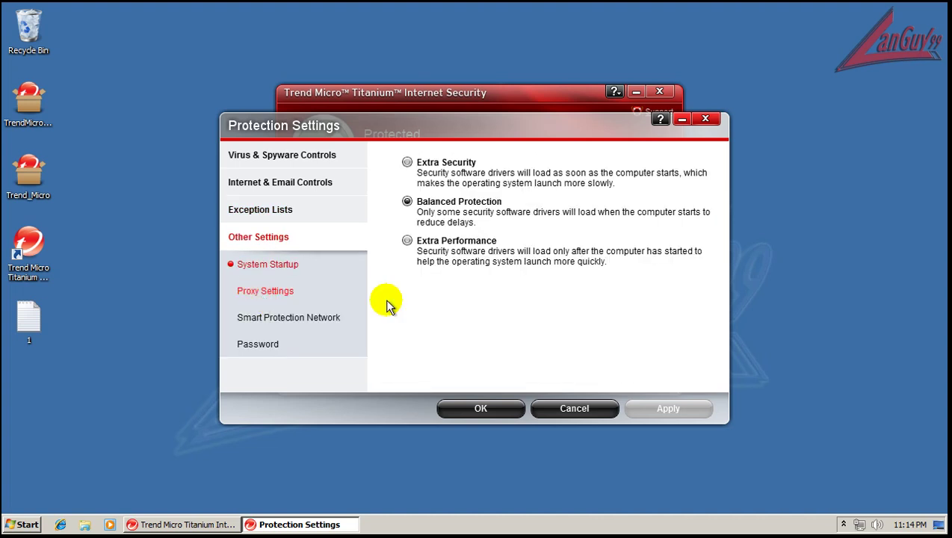
{"action": "left_click", "coordinate": [706, 120]}
View the extra Tools and subscription expiry details, then close Trend Micro.
{"action": "left_click", "coordinate": [426, 280]}
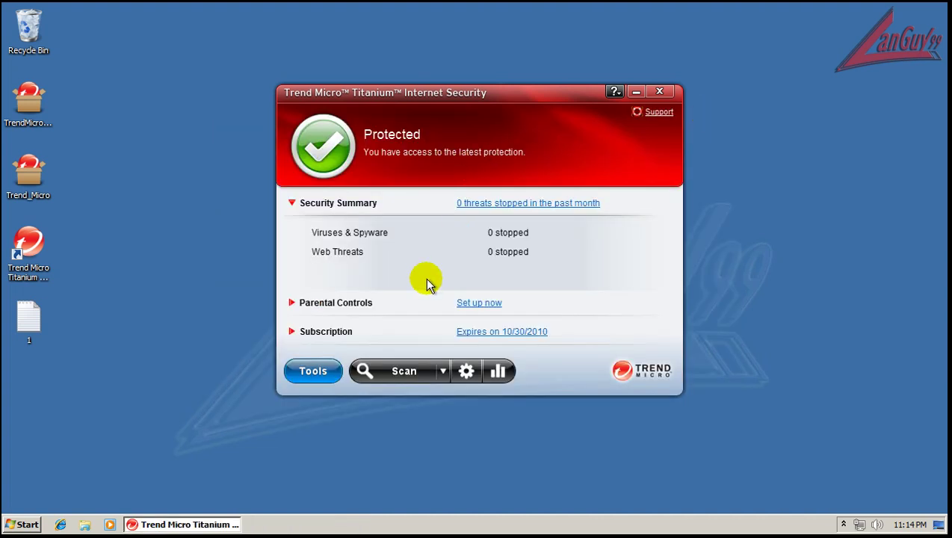
{"action": "left_click", "coordinate": [314, 373]}
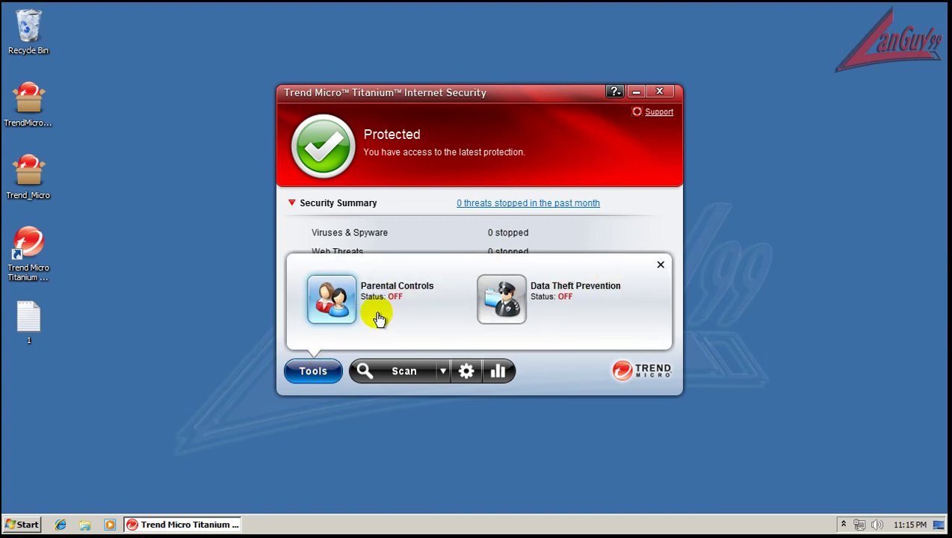
{"action": "left_click", "coordinate": [663, 266]}
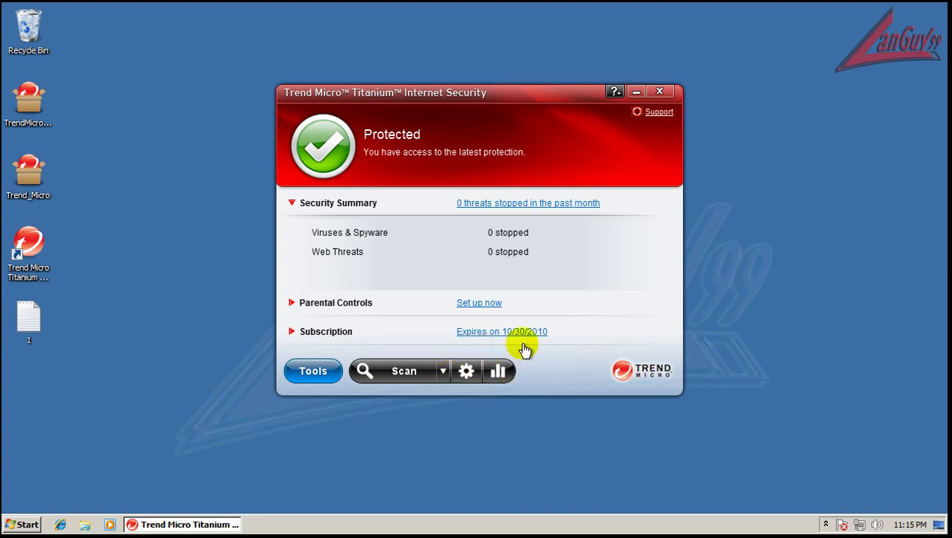
{"action": "left_click", "coordinate": [503, 338]}
{"action": "left_click", "coordinate": [661, 92]}
{"action": "right_click", "coordinate": [325, 523]}
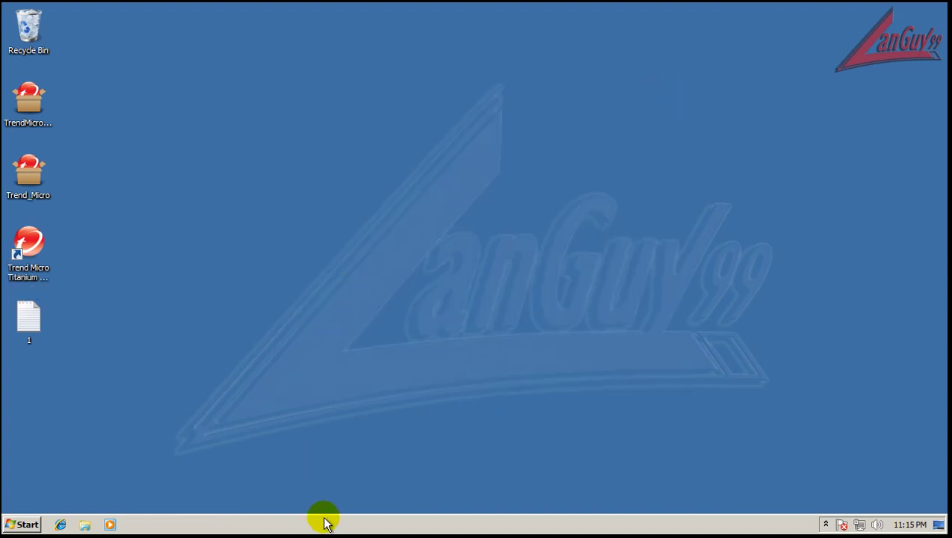
{"action": "left_click", "coordinate": [364, 476]}
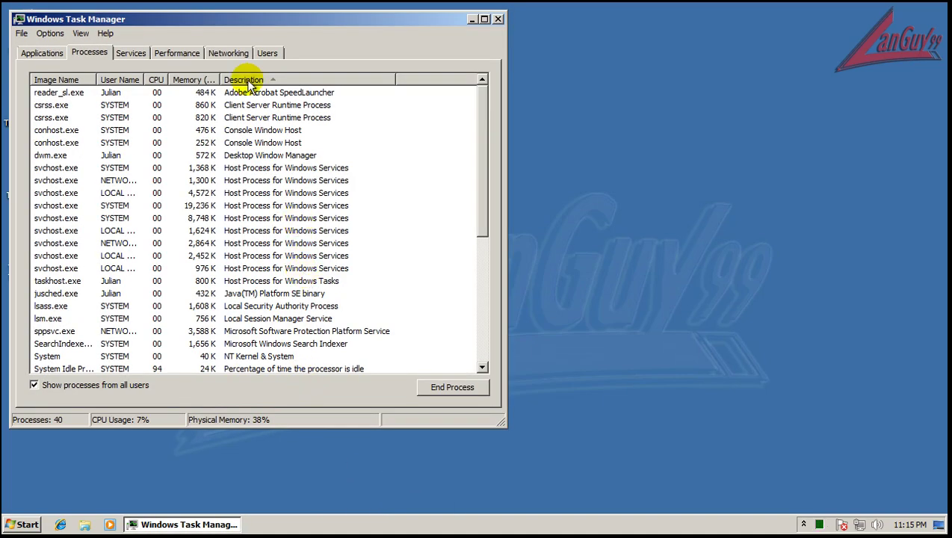
{"action": "scroll", "coordinate": [284, 165], "scroll_direction": "down", "scroll_amount": 6}
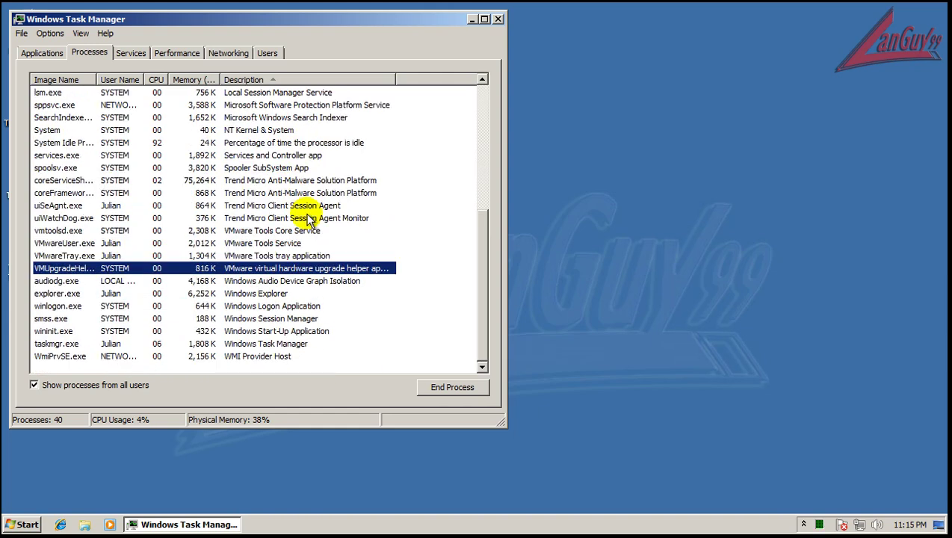
{"action": "left_click", "coordinate": [275, 182]}
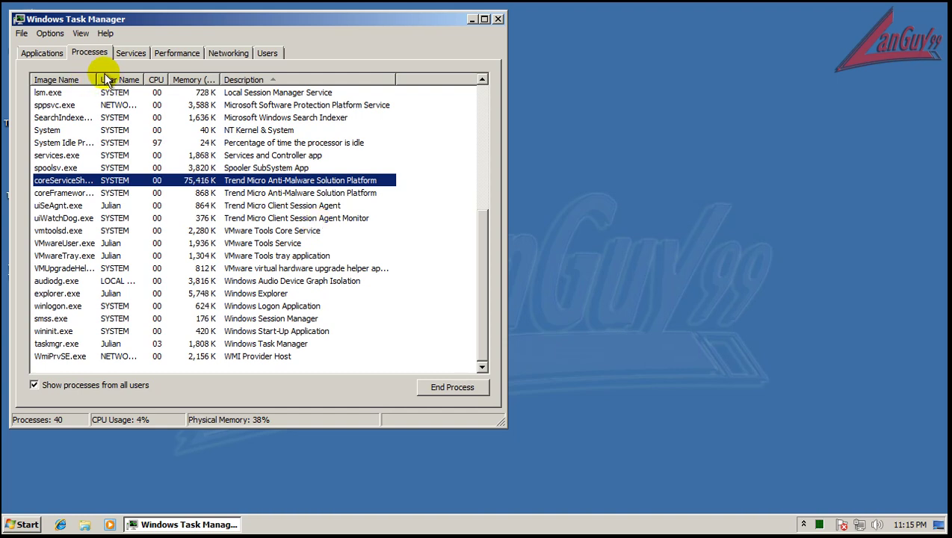
{"action": "left_click_drag", "start_coordinate": [97, 79], "coordinate": [127, 79]}
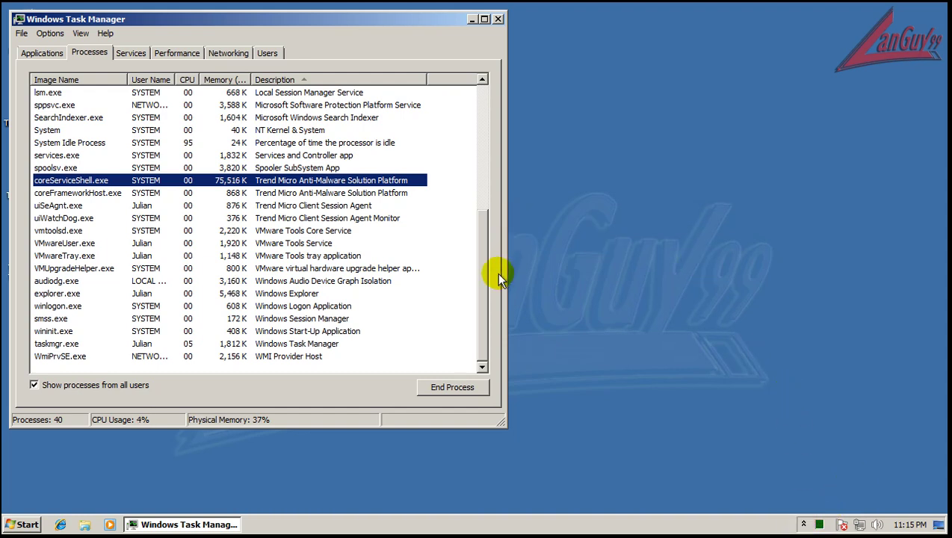
{"action": "mouse_move", "coordinate": [484, 285]}
{"action": "left_mouse_down"}
{"action": "mouse_move", "coordinate": [483, 146]}
{"action": "mouse_move", "coordinate": [471, 281]}
{"action": "left_mouse_up"}
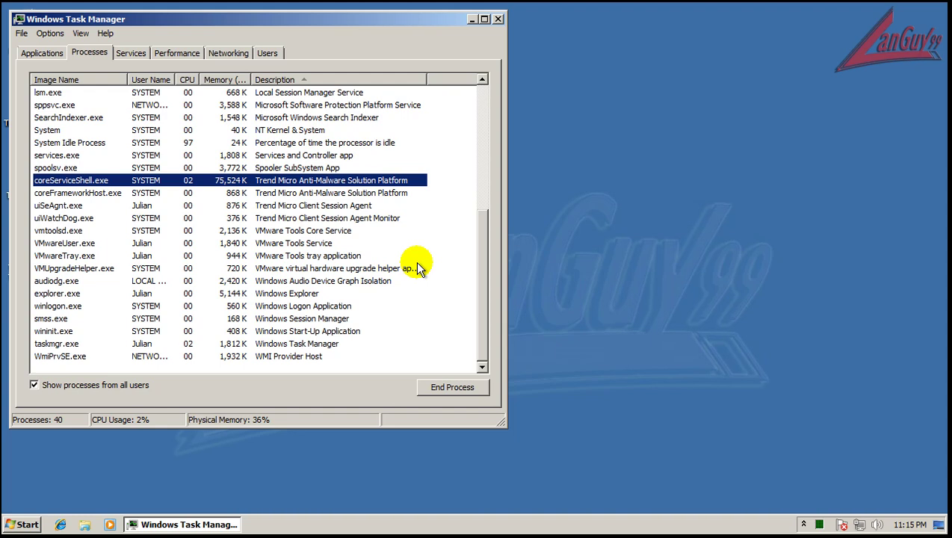
{"action": "left_click", "coordinate": [498, 20]}
{"action": "left_click", "coordinate": [24, 317]}
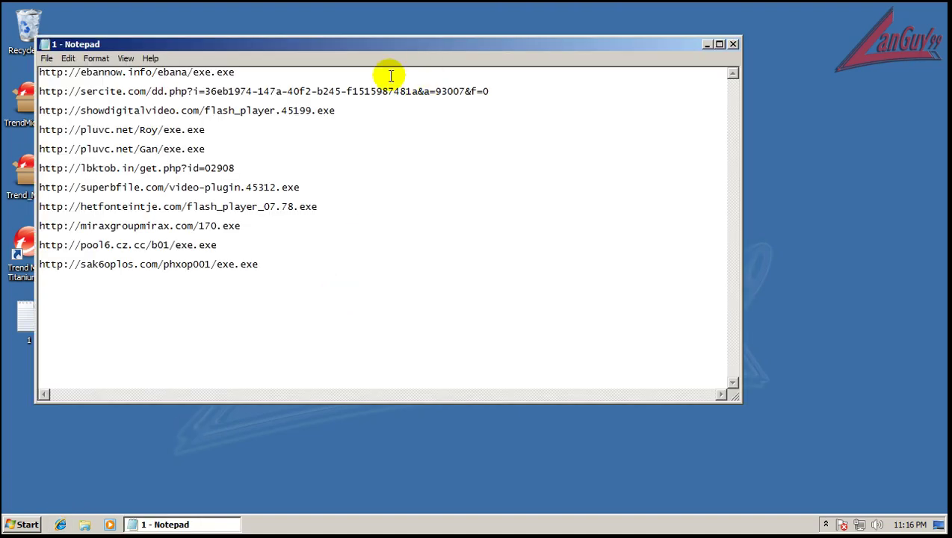
{"action": "left_click_drag", "start_coordinate": [349, 44], "coordinate": [330, 272]}
{"action": "left_click_drag", "start_coordinate": [220, 298], "coordinate": [6, 302]}
{"action": "key", "text": "ctrl+c"}
Launch Internet Explorer from the tray and move it to the upper right.
{"action": "left_click", "coordinate": [827, 525]}
{"action": "left_click", "coordinate": [827, 525]}
{"action": "left_click", "coordinate": [826, 524]}
{"action": "left_click", "coordinate": [813, 468]}
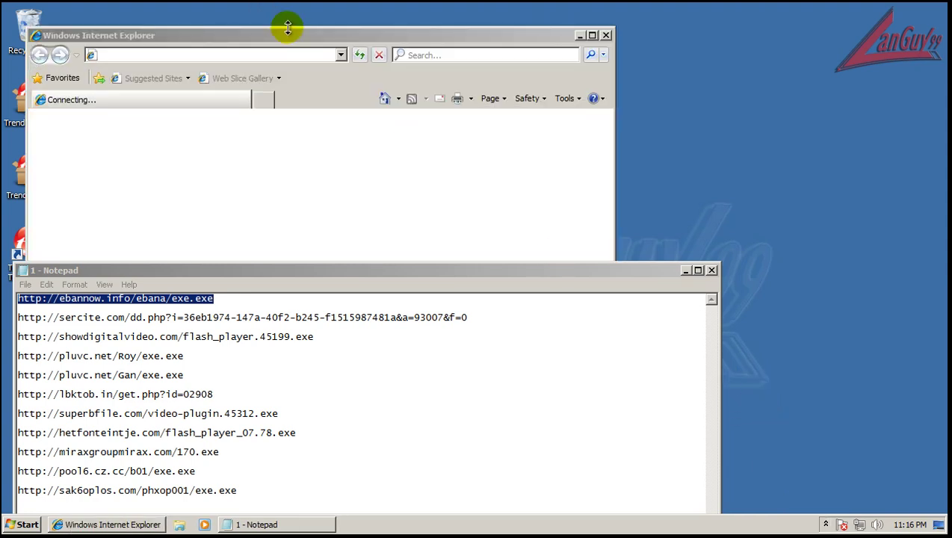
{"action": "left_click", "coordinate": [289, 34]}
{"action": "left_click_drag", "start_coordinate": [272, 39], "coordinate": [606, 21]}
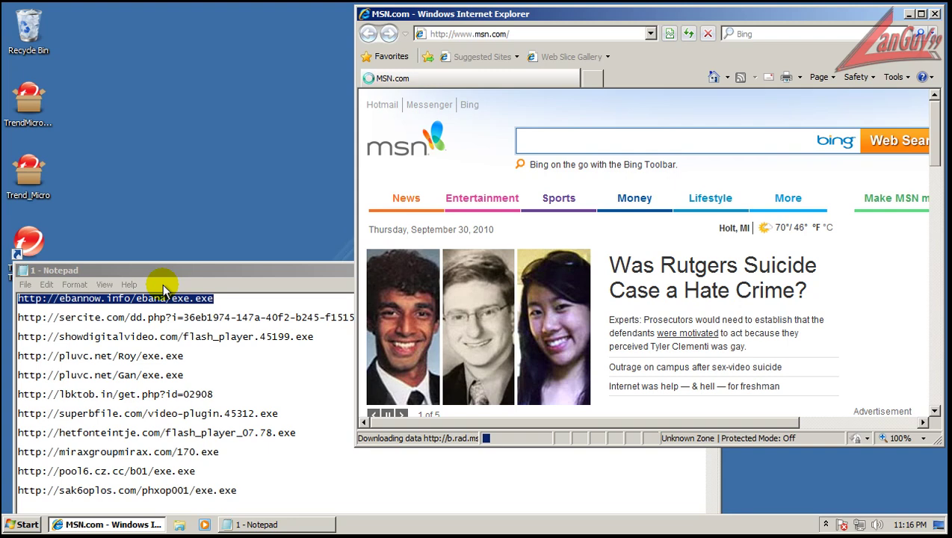
Postpone the Internet Explorer 8 setup with Ask me later and select the address bar.
{"action": "left_click", "coordinate": [244, 273]}
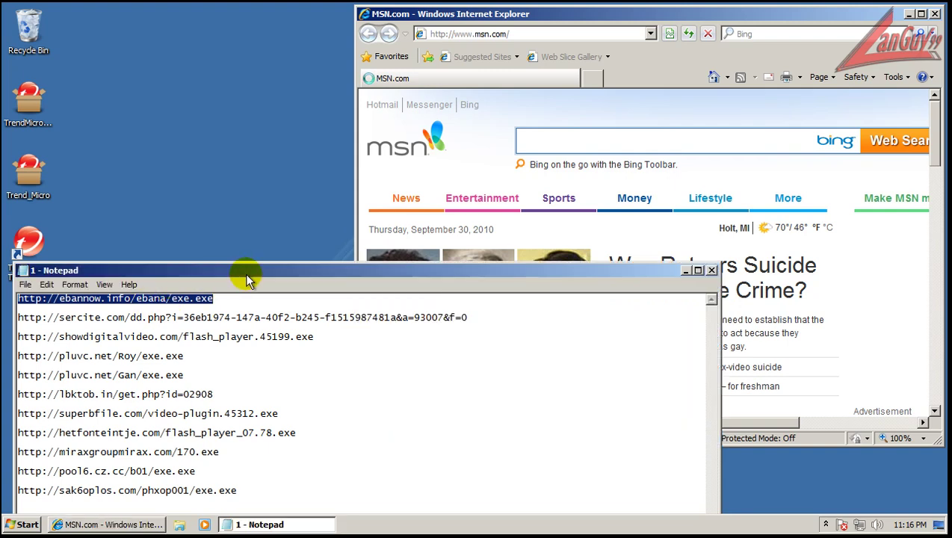
{"action": "left_click", "coordinate": [520, 38]}
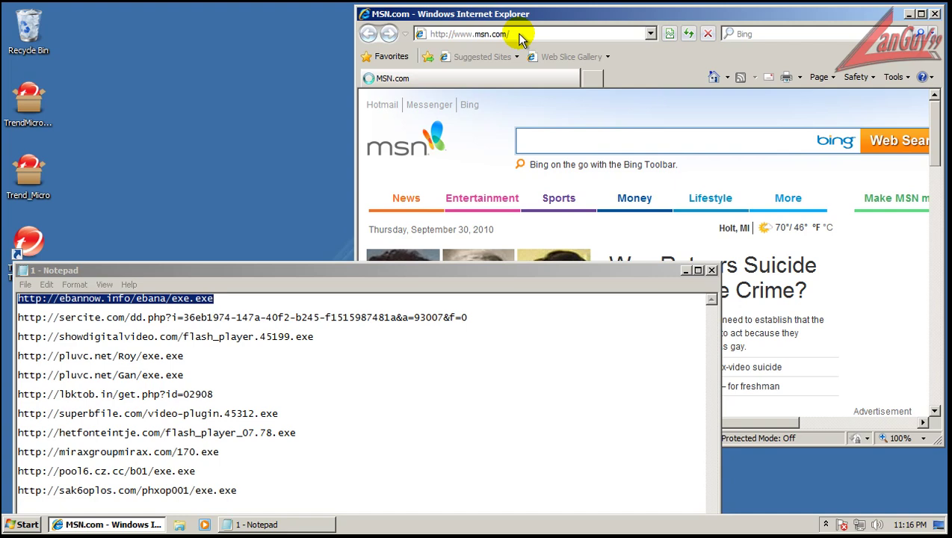
{"action": "left_click", "coordinate": [553, 35]}
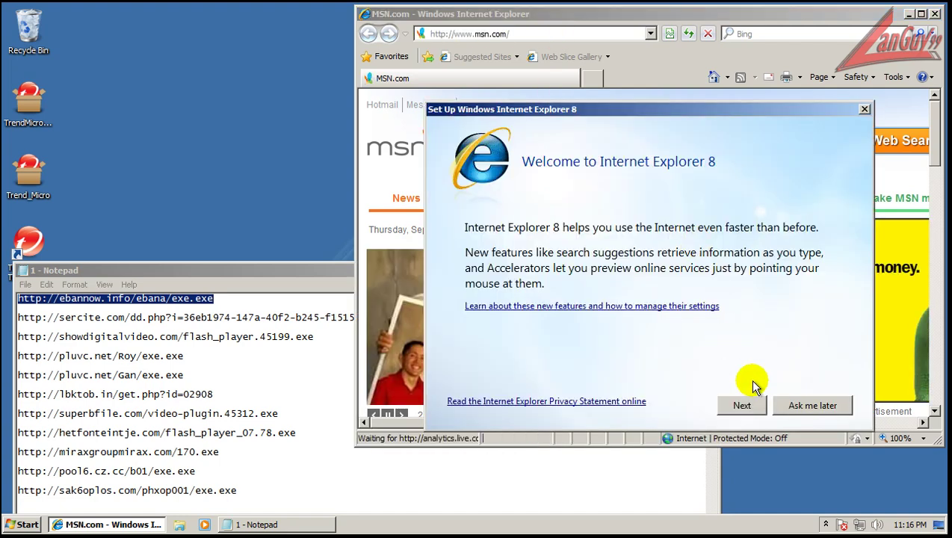
{"action": "left_click", "coordinate": [785, 404]}
{"action": "left_click", "coordinate": [499, 34]}
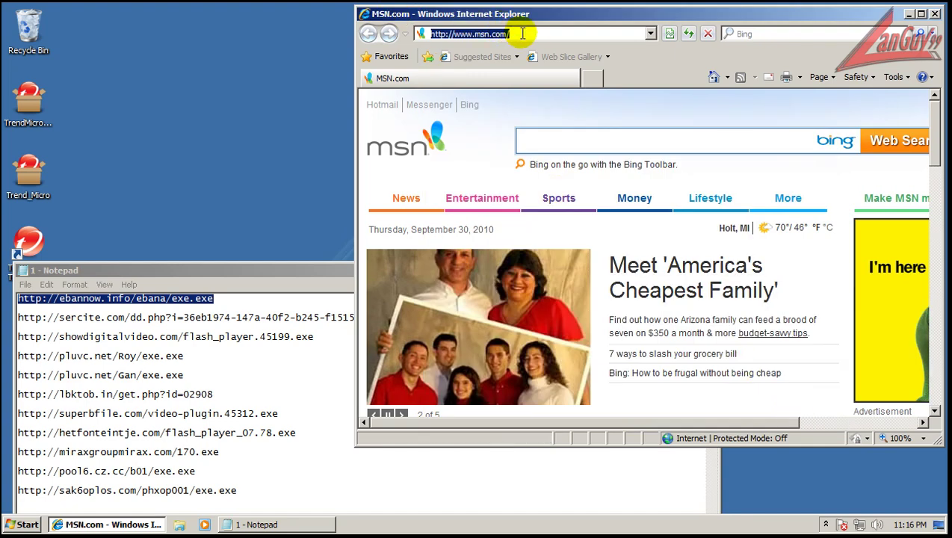
{"action": "key", "text": "ctrl+v"}
{"action": "key", "text": "Return"}
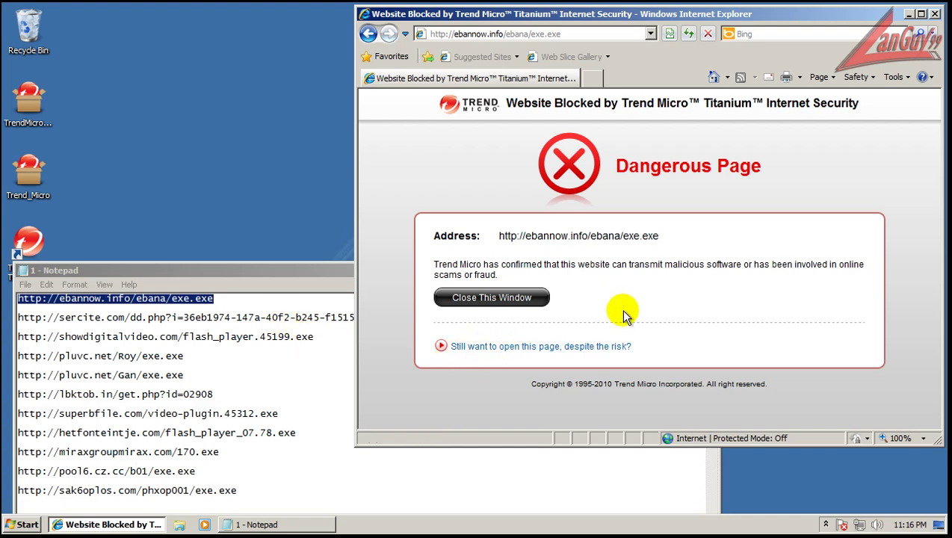
{"action": "left_click", "coordinate": [586, 350]}
{"action": "scroll", "coordinate": [587, 353], "scroll_direction": "down", "scroll_amount": 2}
{"action": "left_click", "coordinate": [546, 323]}
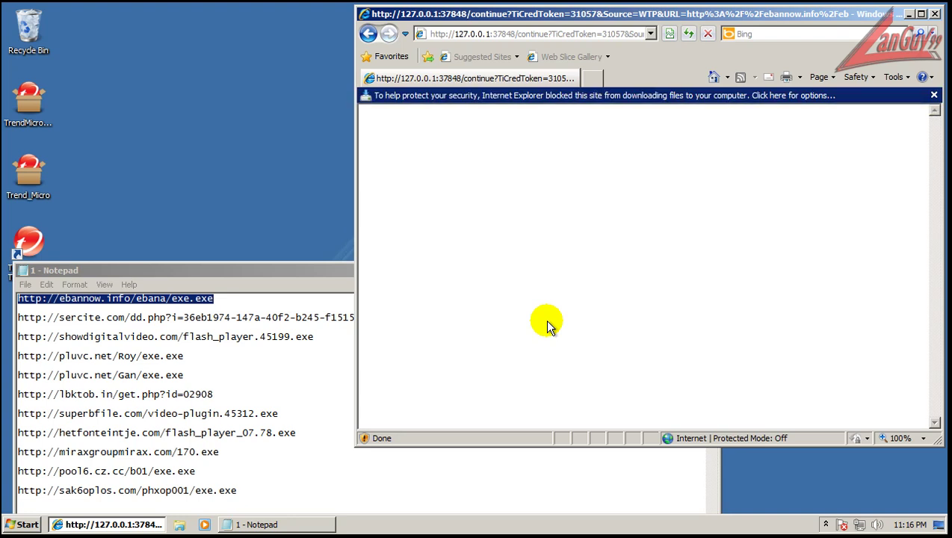
{"action": "left_click", "coordinate": [508, 95]}
{"action": "left_click", "coordinate": [514, 95]}
{"action": "left_click", "coordinate": [468, 274]}
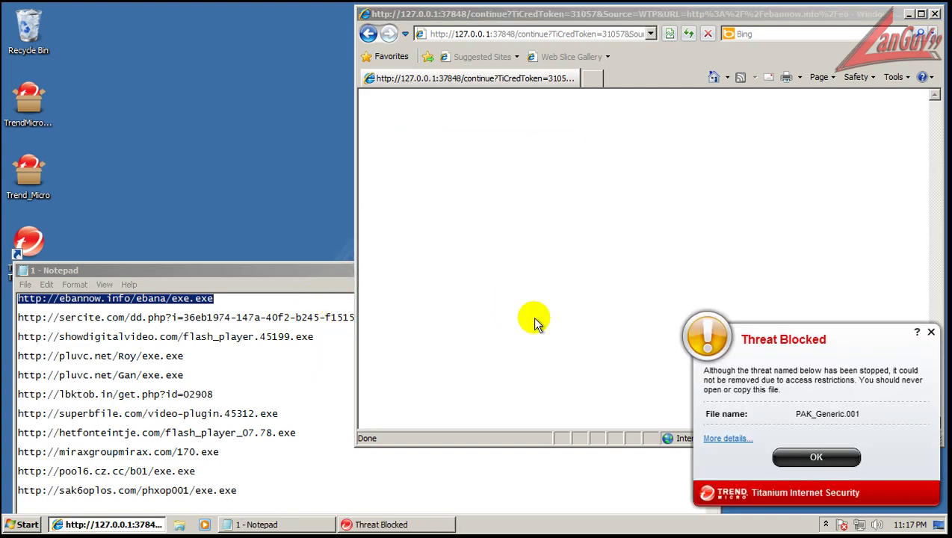
Copy the sercite.com URL from the Notepad list and load it in Internet Explorer.
{"action": "left_click", "coordinate": [816, 457]}
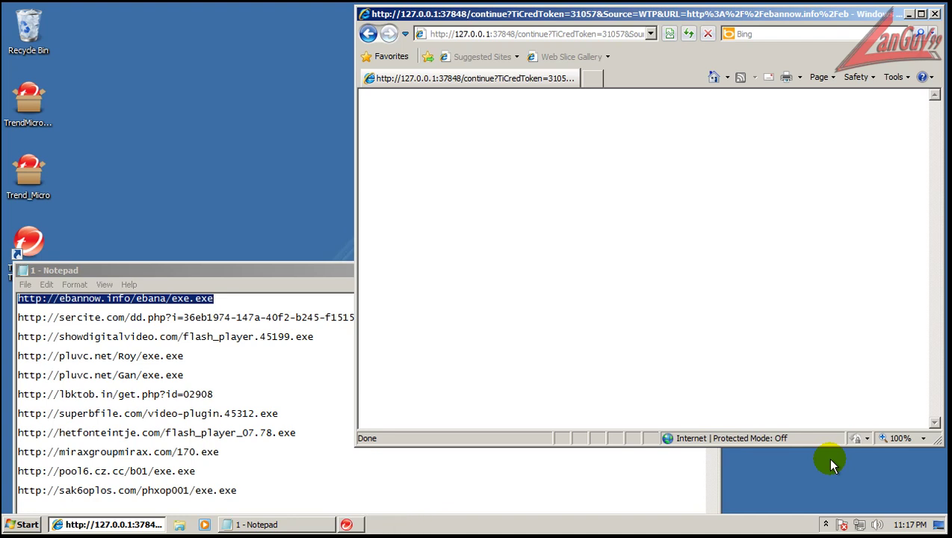
{"action": "left_click", "coordinate": [312, 318]}
{"action": "left_click", "coordinate": [476, 314]}
{"action": "key", "text": "shift+Home"}
{"action": "key", "text": "ctrl+c"}
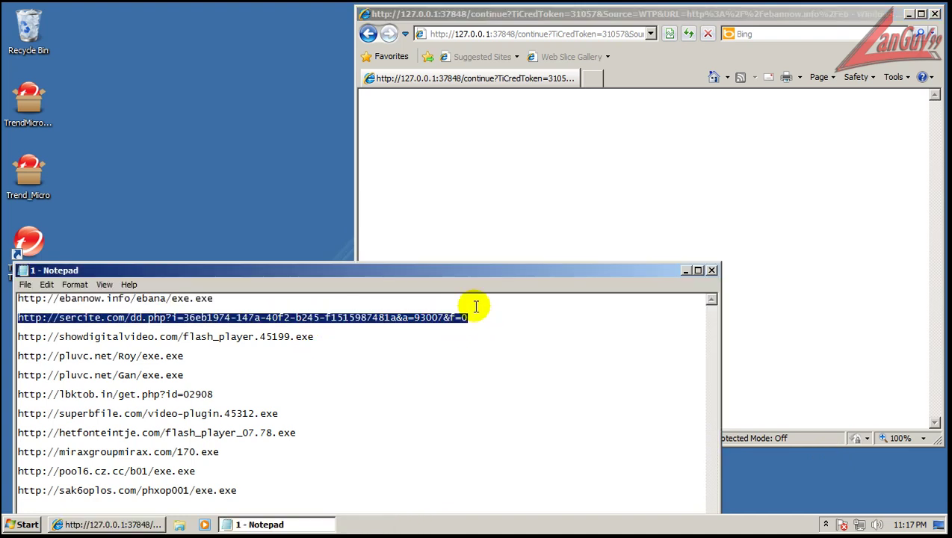
{"action": "left_click", "coordinate": [537, 34]}
{"action": "key", "text": "ctrl+v"}
{"action": "key", "text": "Return"}
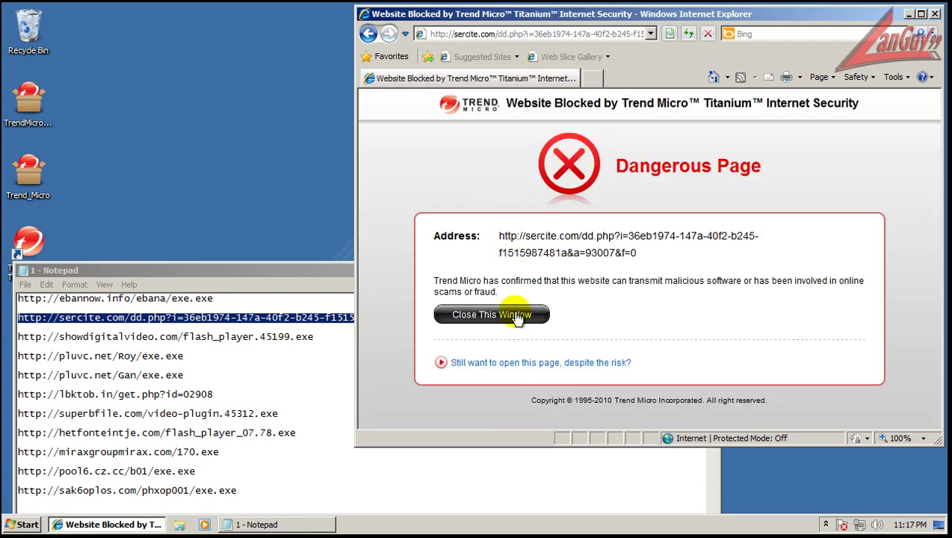
Open the blocked sercite.com page anyway, then download and run setup.exe despite the warning.
{"action": "left_click", "coordinate": [521, 365]}
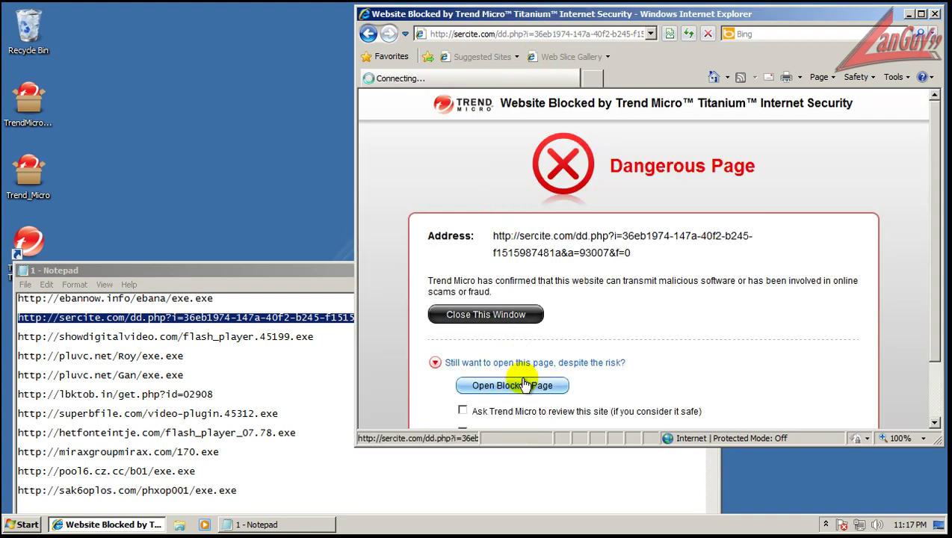
{"action": "left_click", "coordinate": [521, 378]}
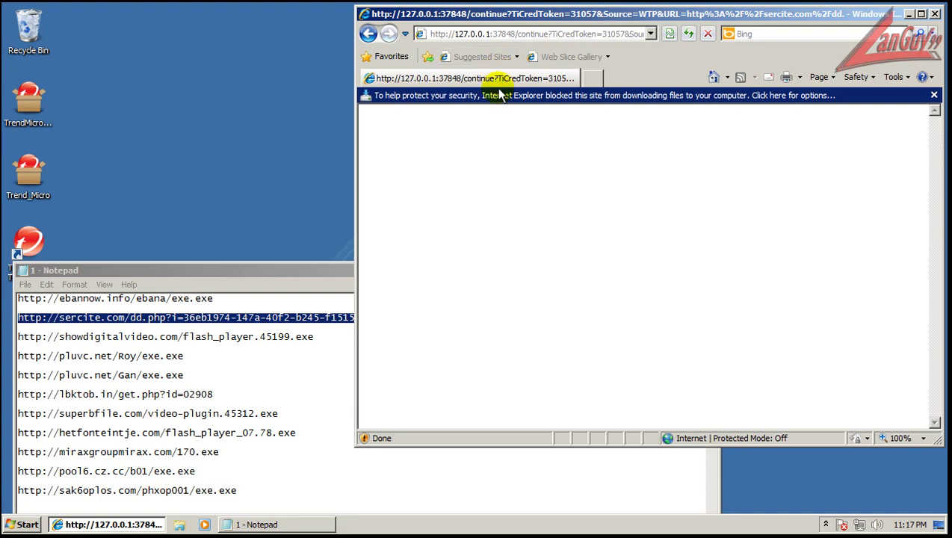
{"action": "left_click", "coordinate": [495, 94]}
{"action": "left_click", "coordinate": [517, 98]}
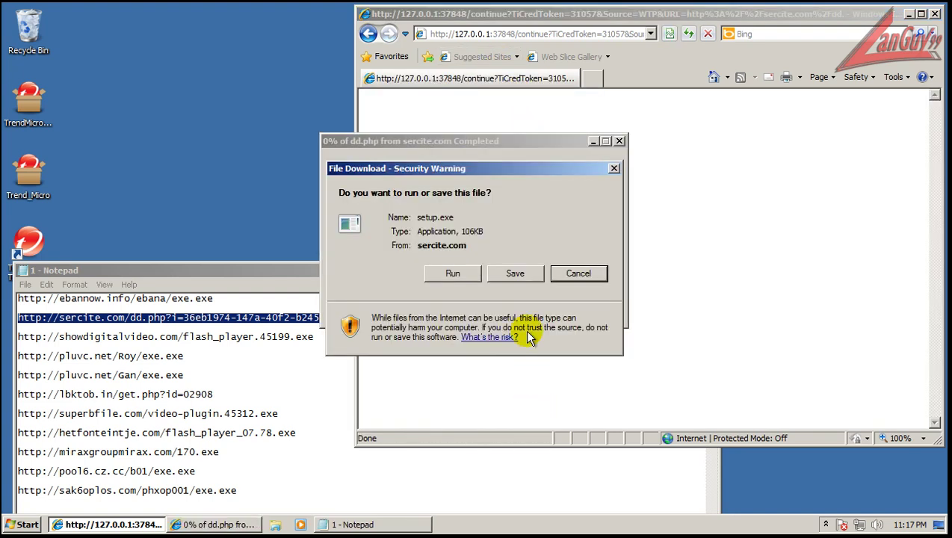
{"action": "left_click", "coordinate": [451, 277]}
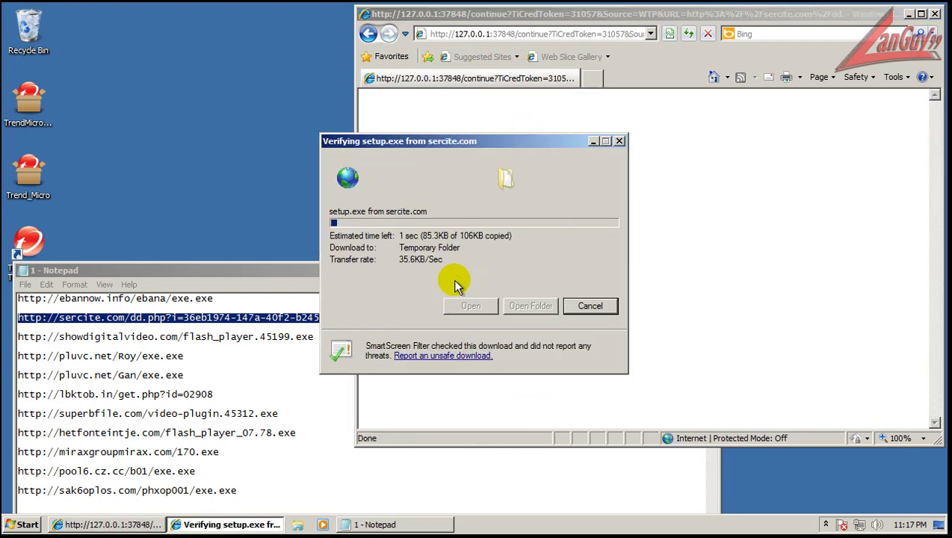
{"action": "left_click", "coordinate": [491, 243]}
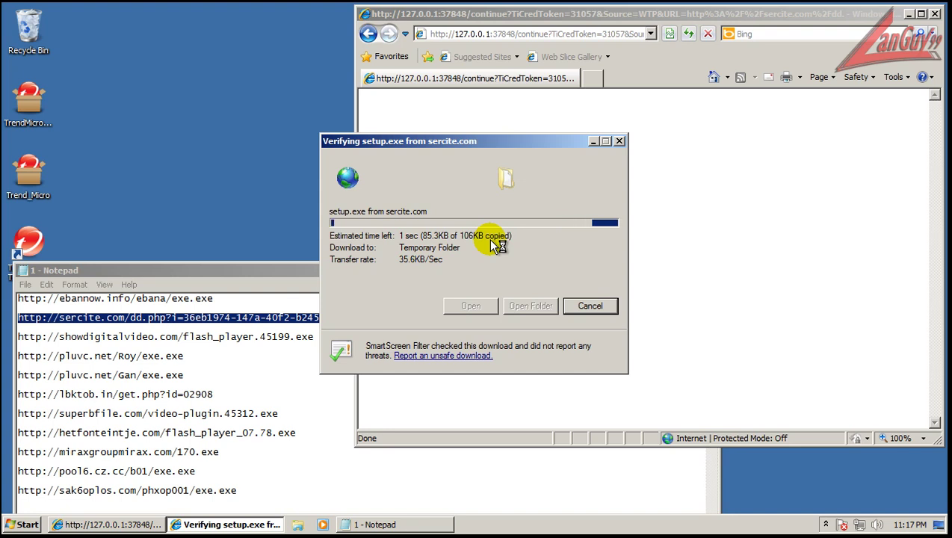
{"action": "left_click", "coordinate": [284, 329]}
Load the showdigitalvideo.com URL, disregard the threat warning, and open the blocked page anyway.
{"action": "double_click", "coordinate": [313, 333]}
{"action": "key", "text": "ctrl+c"}
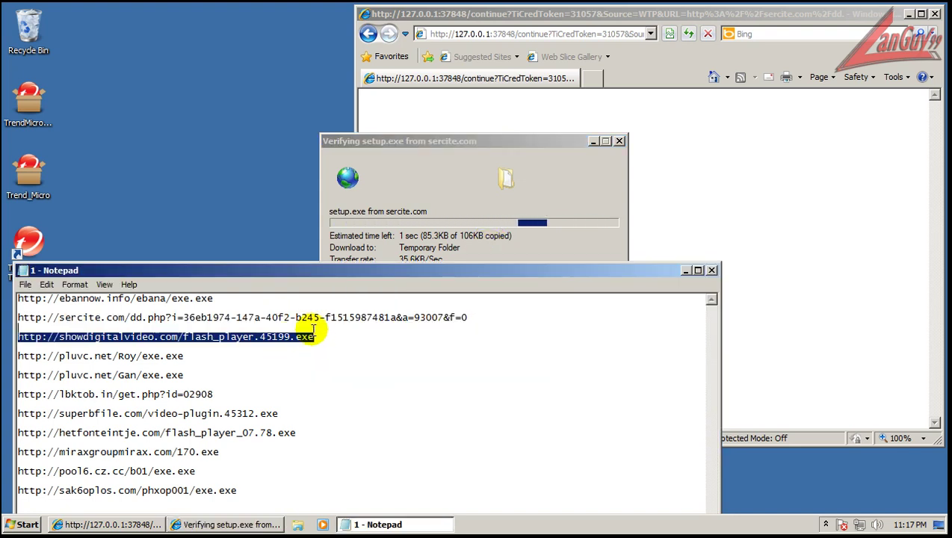
{"action": "left_click", "coordinate": [572, 34]}
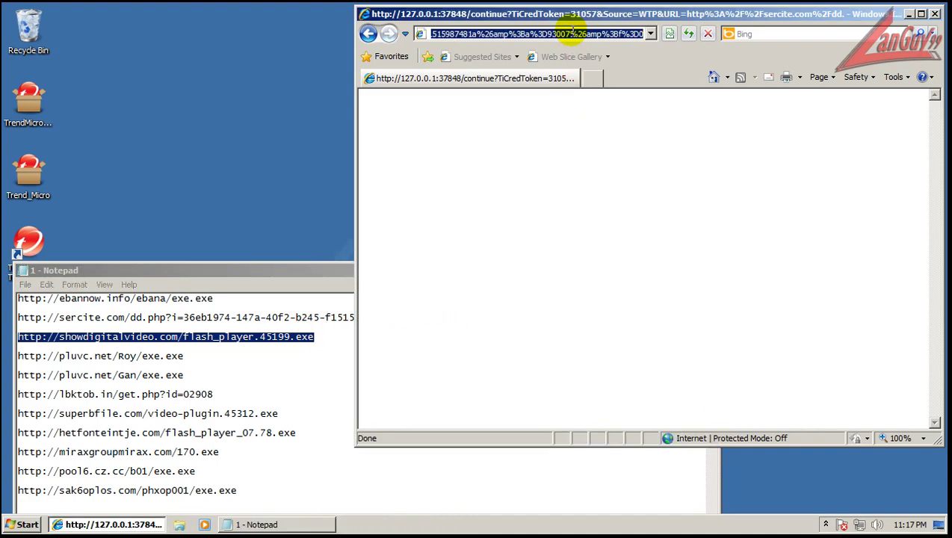
{"action": "key", "text": "ctrl+v"}
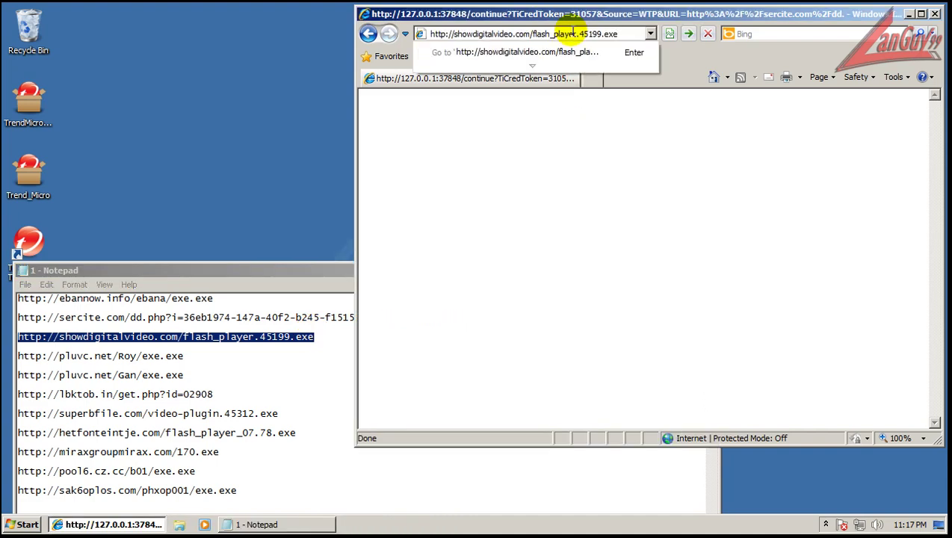
{"action": "key", "text": "Return"}
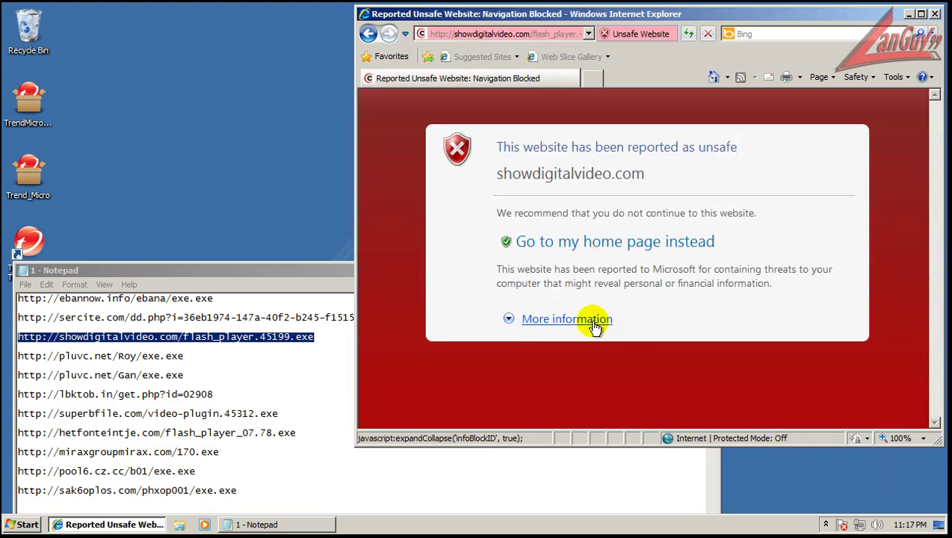
{"action": "left_click", "coordinate": [594, 321]}
{"action": "scroll", "coordinate": [602, 329], "scroll_direction": "down", "scroll_amount": 1}
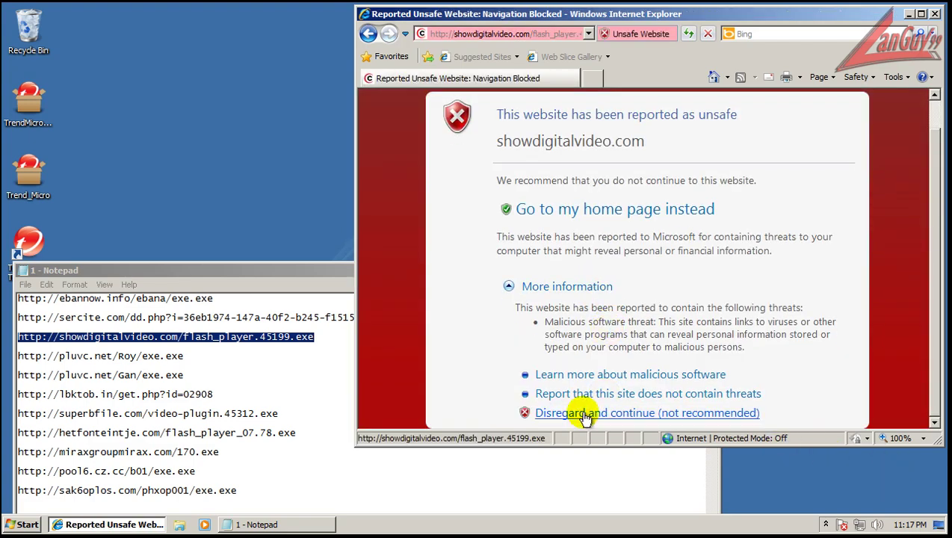
{"action": "left_click", "coordinate": [586, 415]}
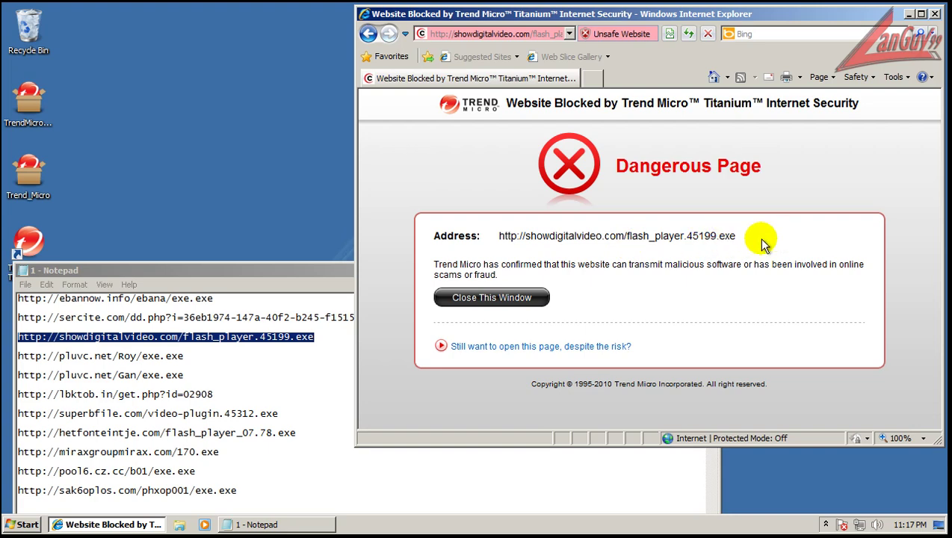
{"action": "left_click", "coordinate": [521, 348]}
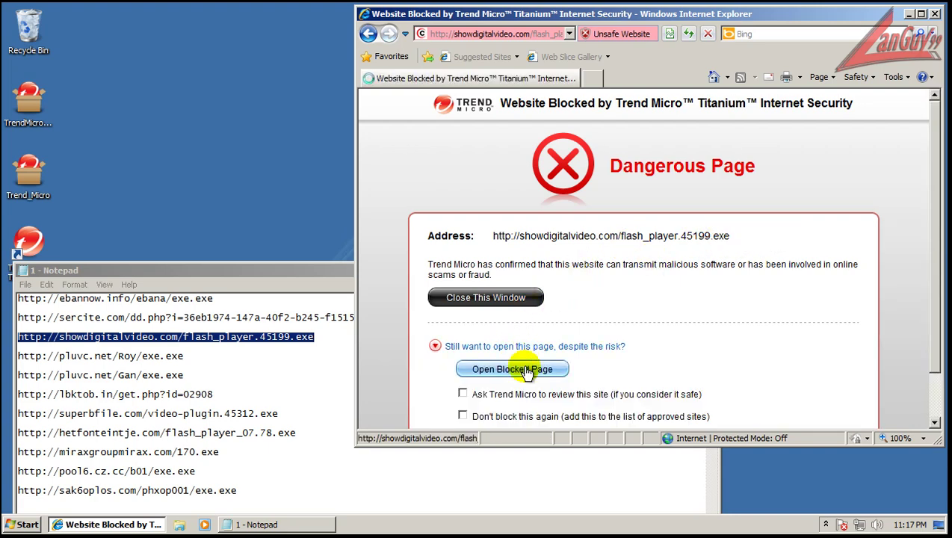
{"action": "left_click", "coordinate": [512, 369]}
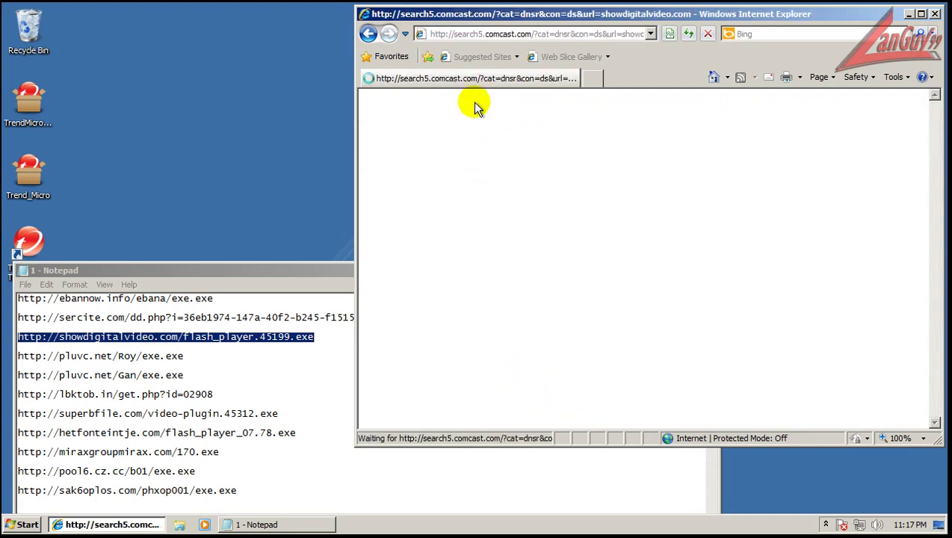
Copy the pluvc.net/Roy/exe.exe URL, load it, and bypass the warning and block page.
{"action": "left_click", "coordinate": [188, 356]}
{"action": "key", "text": "shift+Home"}
{"action": "key", "text": "ctrl+c"}
{"action": "left_click", "coordinate": [463, 33]}
{"action": "key", "text": "ctrl+v"}
{"action": "key", "text": "Return"}
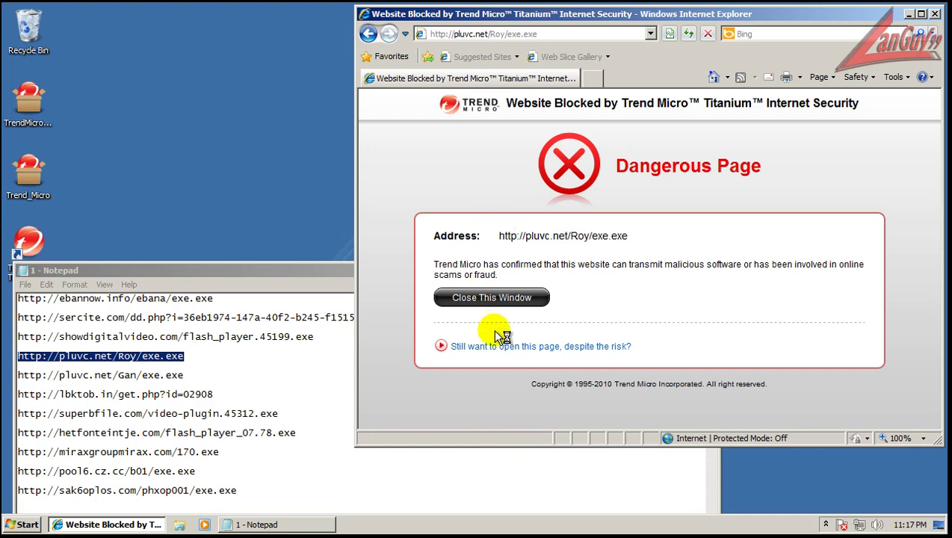
{"action": "left_click", "coordinate": [532, 322]}
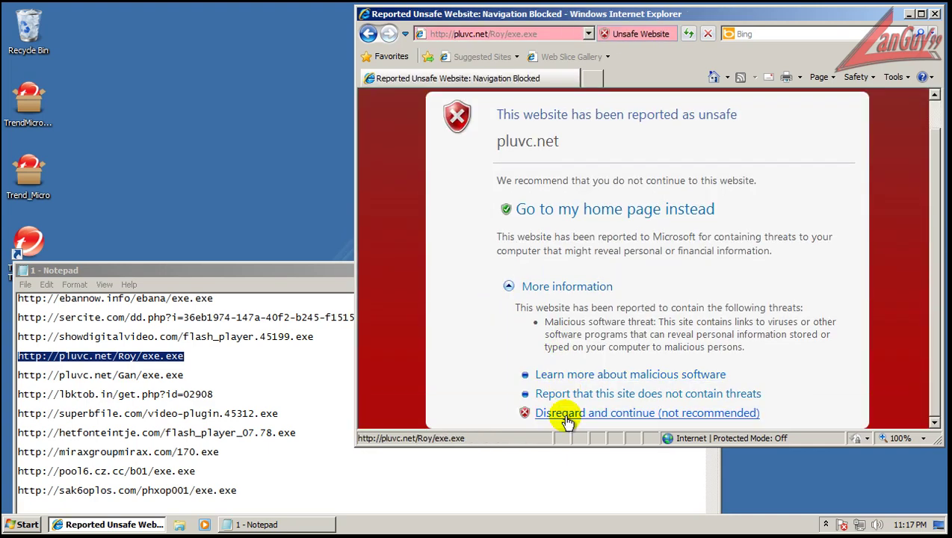
{"action": "left_click", "coordinate": [565, 413]}
{"action": "left_click", "coordinate": [512, 347]}
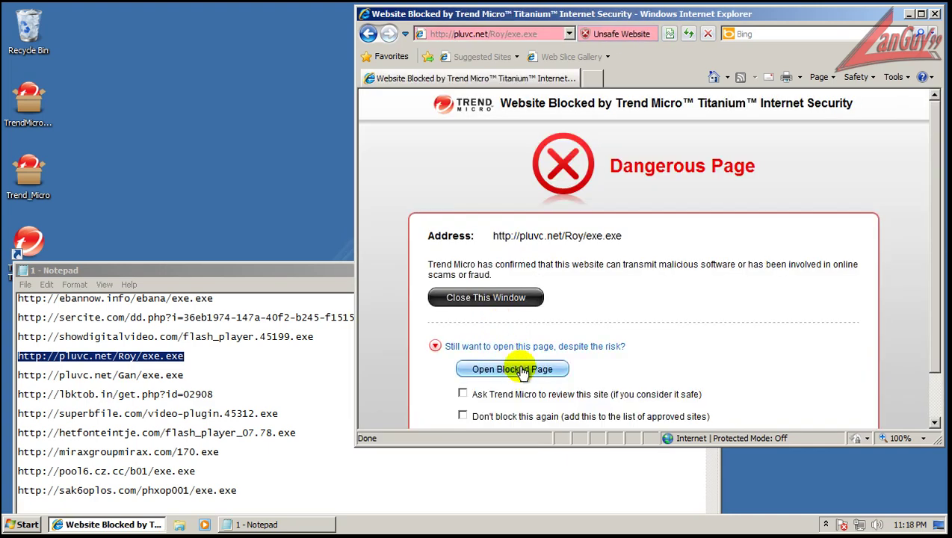
{"action": "left_click", "coordinate": [517, 372]}
Get past the unsafe-site warning and run the 713KB exe.exe, then select the pluvc.net/Gan URL.
{"action": "left_click", "coordinate": [549, 319]}
{"action": "scroll", "coordinate": [580, 404], "scroll_direction": "down", "scroll_amount": 1}
{"action": "left_click", "coordinate": [582, 421]}
{"action": "left_click", "coordinate": [456, 273]}
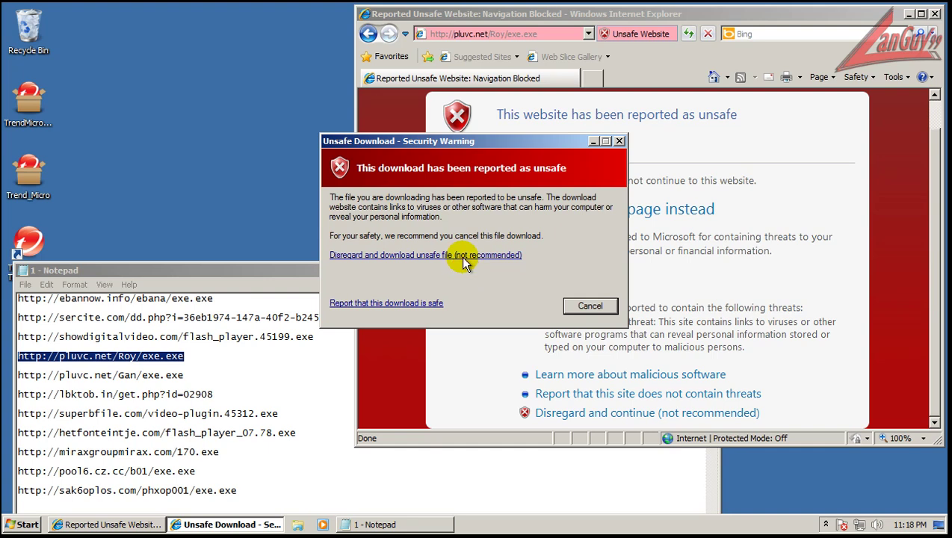
{"action": "left_click", "coordinate": [462, 255]}
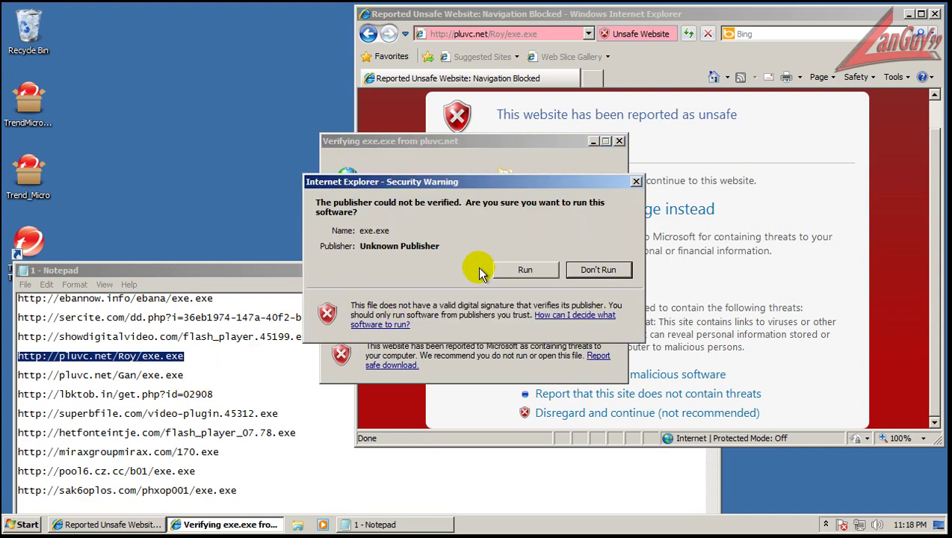
{"action": "left_click", "coordinate": [514, 267]}
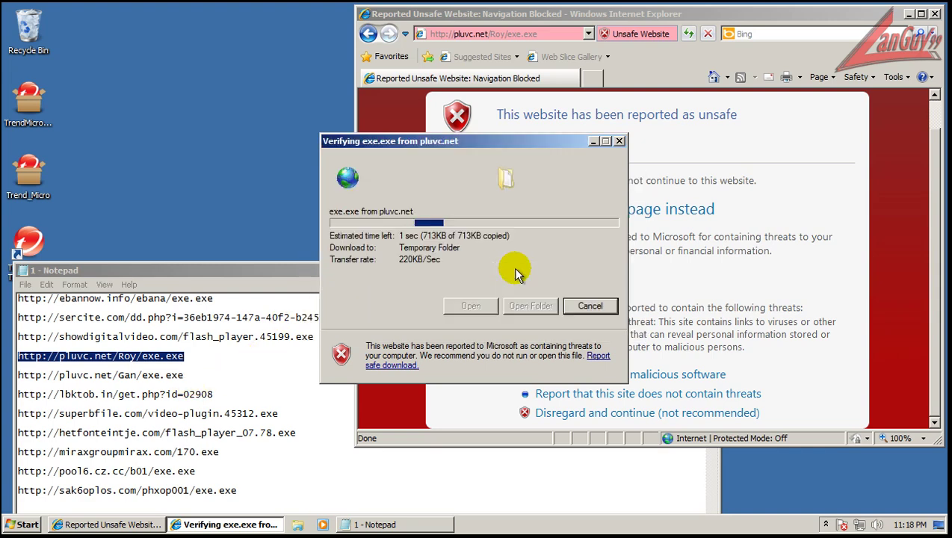
{"action": "left_click", "coordinate": [184, 374]}
{"action": "key", "text": "shift+Home"}
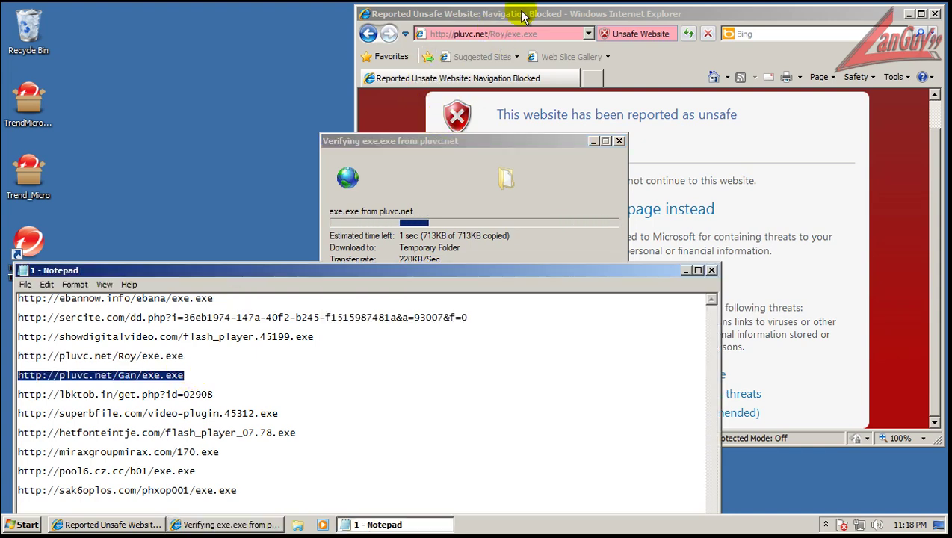
Load the pluvc.net/Gan/exe.exe URL and run the unsafe download anyway.
{"action": "left_click", "coordinate": [523, 16]}
{"action": "left_click", "coordinate": [520, 34]}
{"action": "key", "text": "ctrl+v"}
{"action": "key", "text": "Return"}
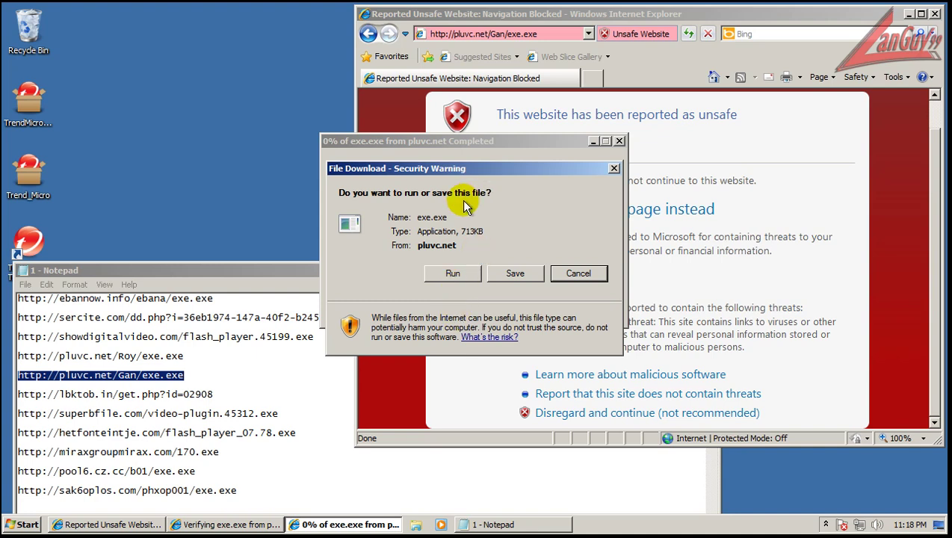
{"action": "left_click", "coordinate": [460, 273]}
{"action": "left_click", "coordinate": [462, 255]}
Check the download progress windows, load the lbktob.in URL, and confirm running exe.exe.
{"action": "left_click", "coordinate": [215, 390]}
{"action": "key", "text": "shift+Home"}
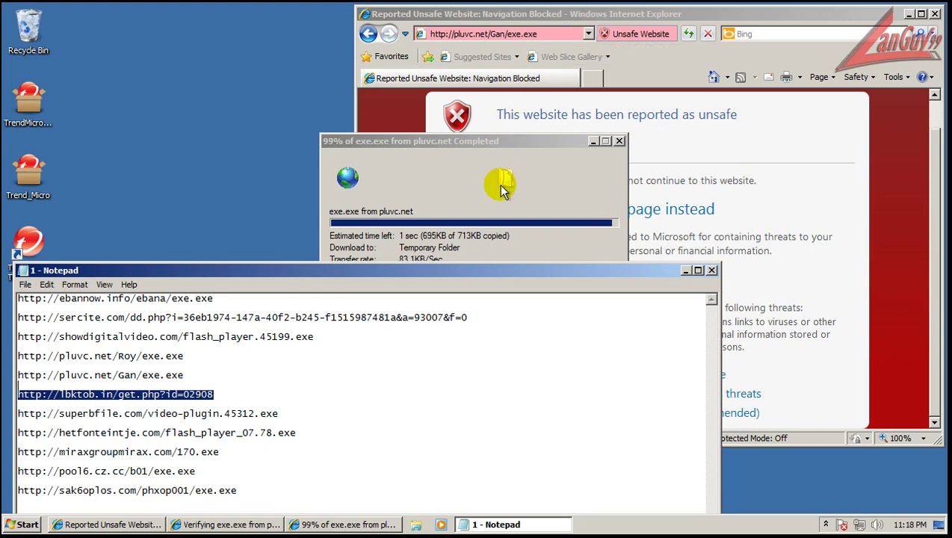
{"action": "left_click", "coordinate": [254, 526]}
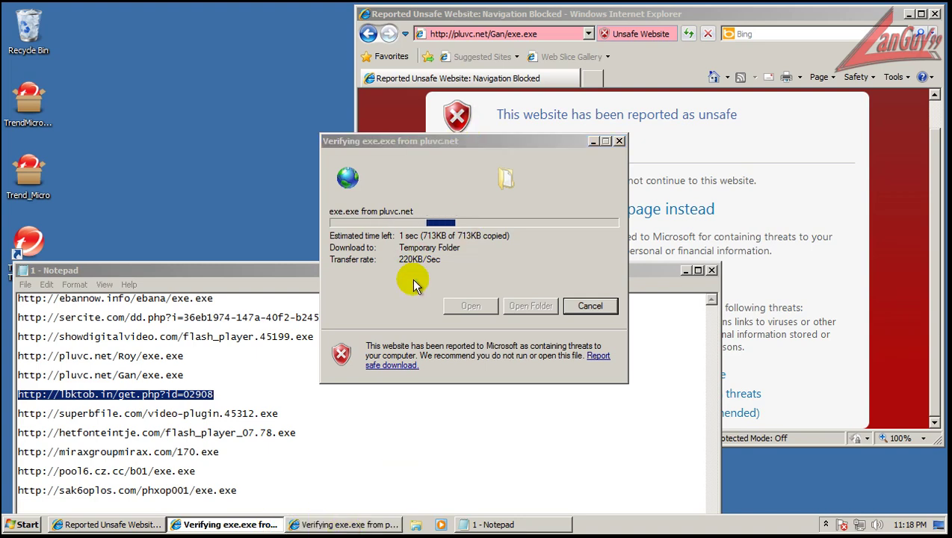
{"action": "left_click", "coordinate": [343, 523]}
{"action": "left_click", "coordinate": [515, 14]}
{"action": "left_click", "coordinate": [521, 35]}
{"action": "key", "text": "ctrl+v"}
{"action": "key", "text": "Return"}
{"action": "left_click", "coordinate": [529, 269]}
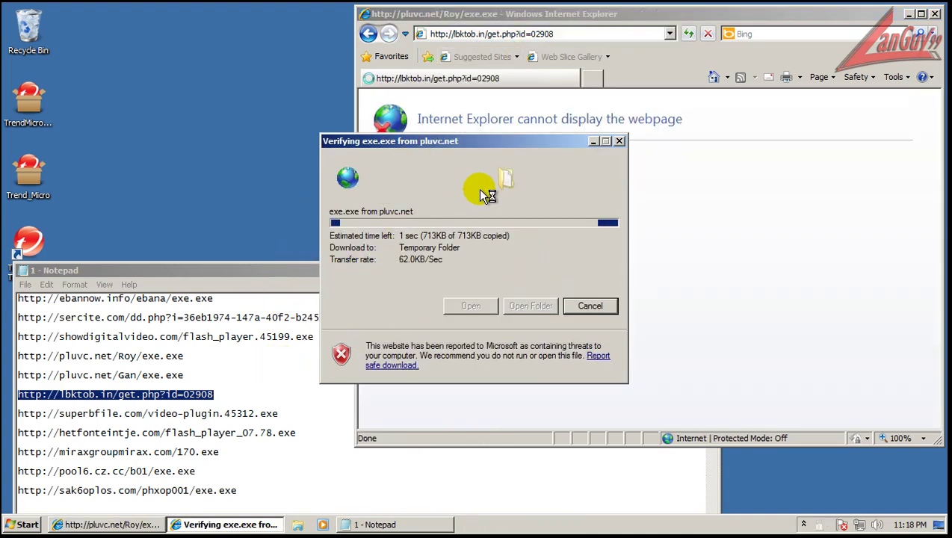
Copy the superbfile.com video-plugin.45312.exe URL from the list and load it.
{"action": "left_click", "coordinate": [557, 14]}
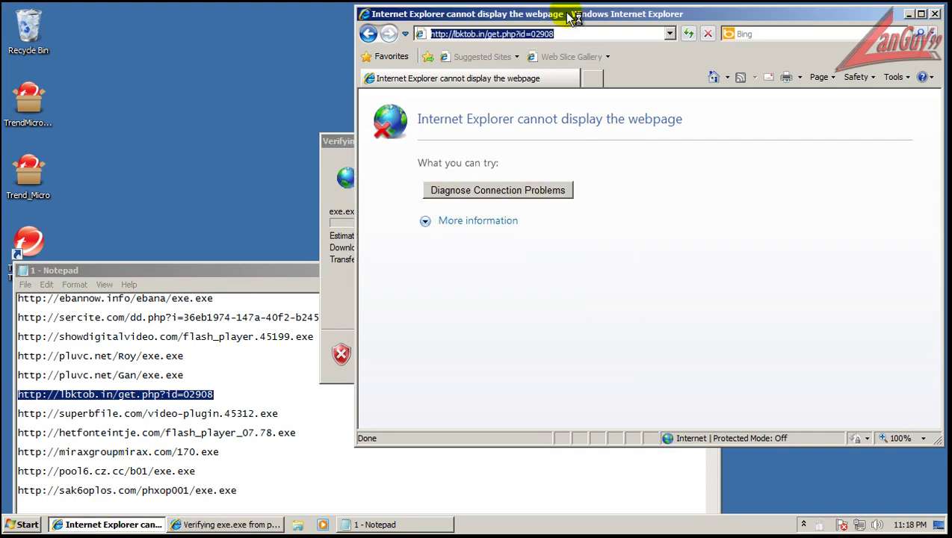
{"action": "left_click", "coordinate": [281, 412]}
{"action": "key", "text": "shift+Home"}
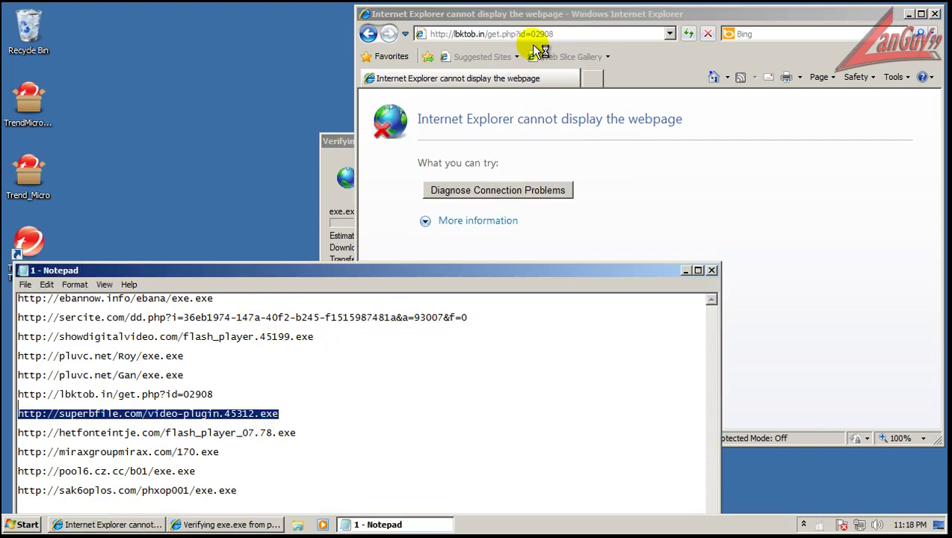
{"action": "left_click", "coordinate": [543, 34]}
{"action": "left_click", "coordinate": [544, 33]}
{"action": "key", "text": "ctrl+v"}
{"action": "key", "text": "Return"}
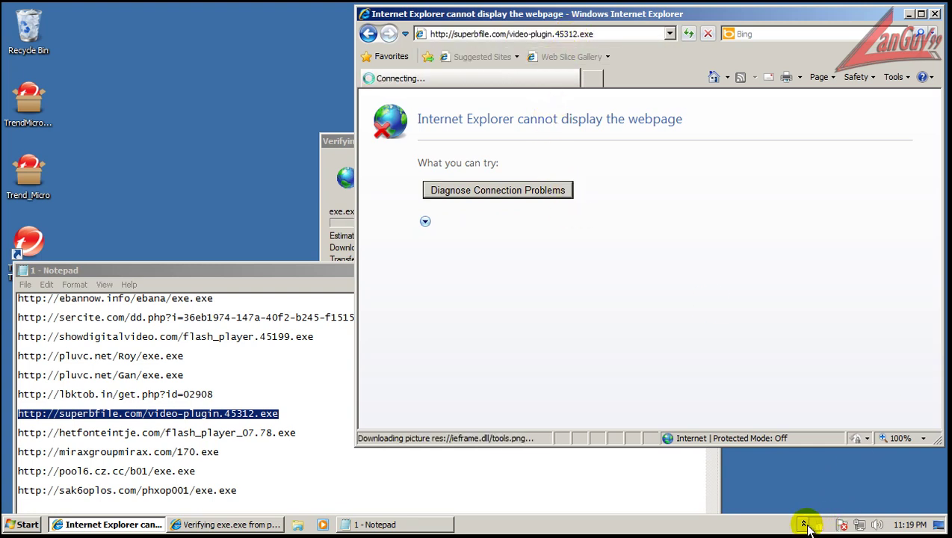
Dismiss Microsoft Security Essentials' Unknown Win32/Trojan alert and close the Notepad URL list.
{"action": "left_click", "coordinate": [804, 525]}
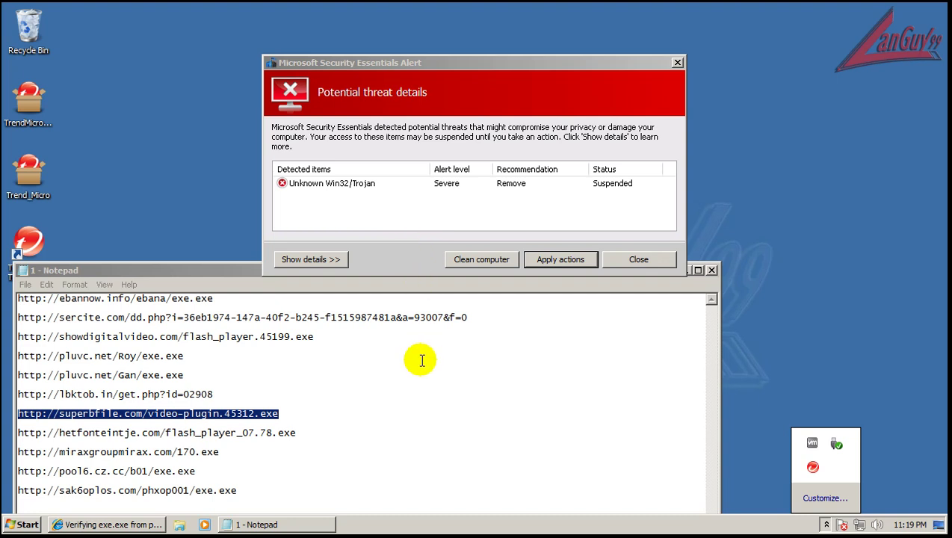
{"action": "left_click", "coordinate": [129, 523]}
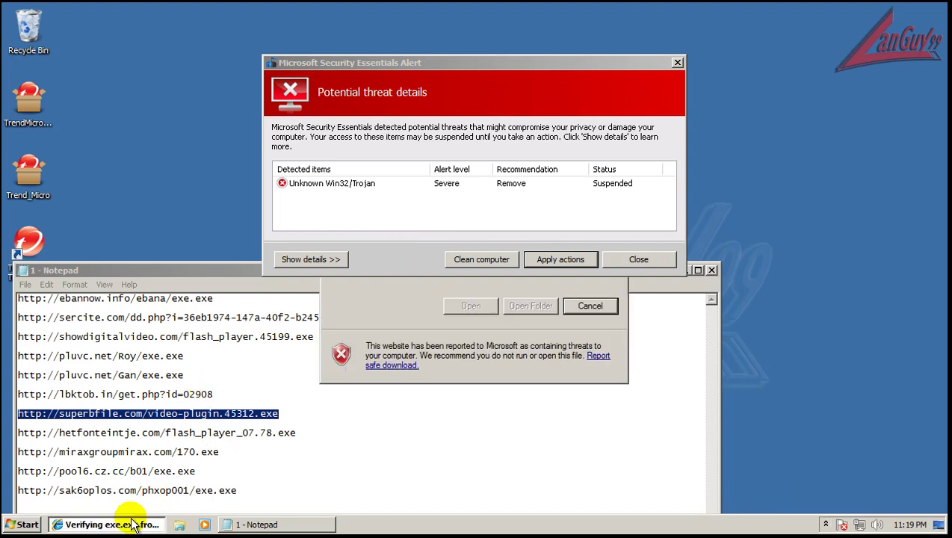
{"action": "left_click", "coordinate": [628, 262]}
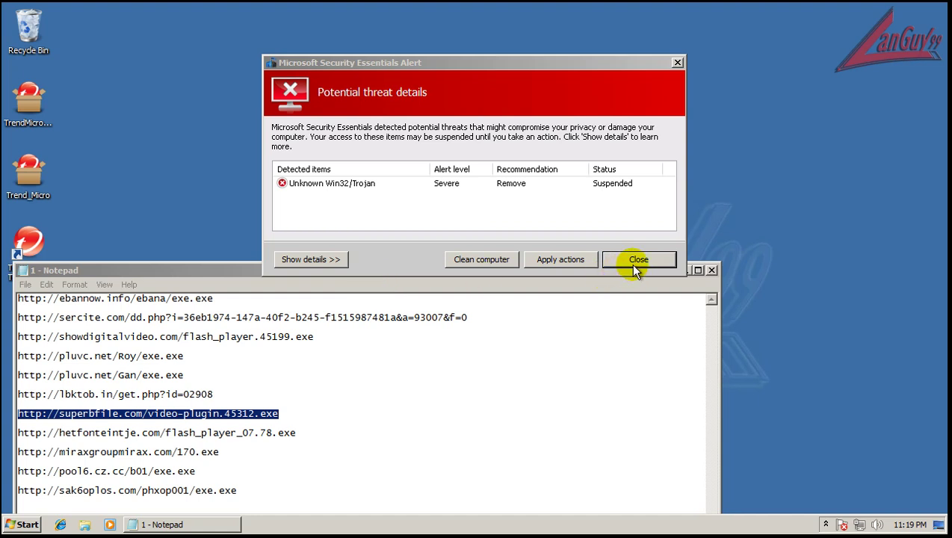
{"action": "left_click", "coordinate": [635, 265]}
{"action": "left_click", "coordinate": [714, 271]}
{"action": "left_click", "coordinate": [826, 524]}
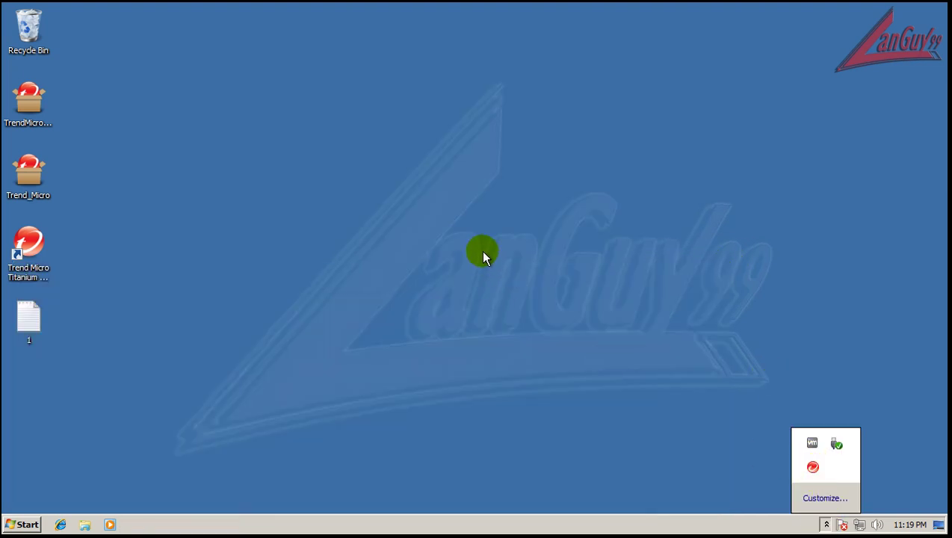
Launch Trend Micro from the tray and start a Quick Scan.
{"action": "double_click", "coordinate": [812, 467]}
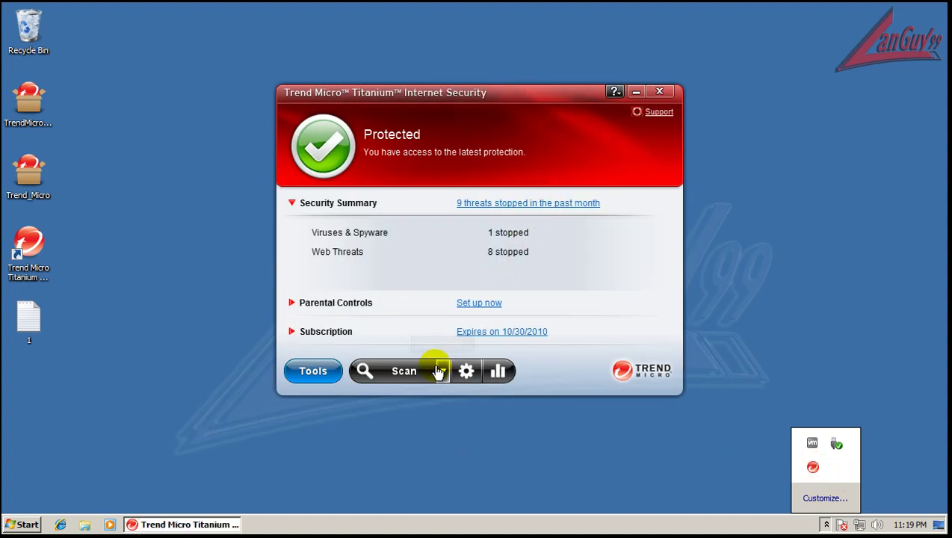
{"action": "left_click", "coordinate": [442, 371]}
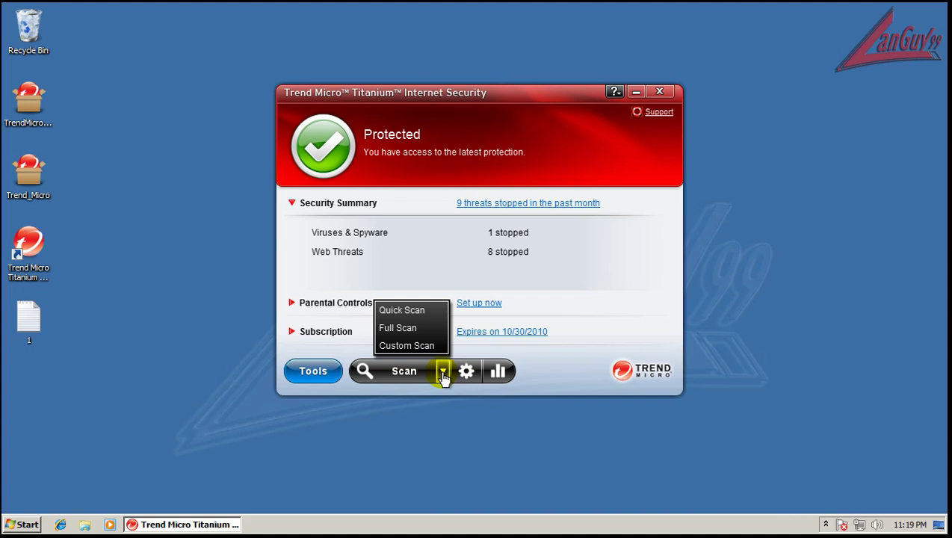
{"action": "left_click", "coordinate": [429, 314]}
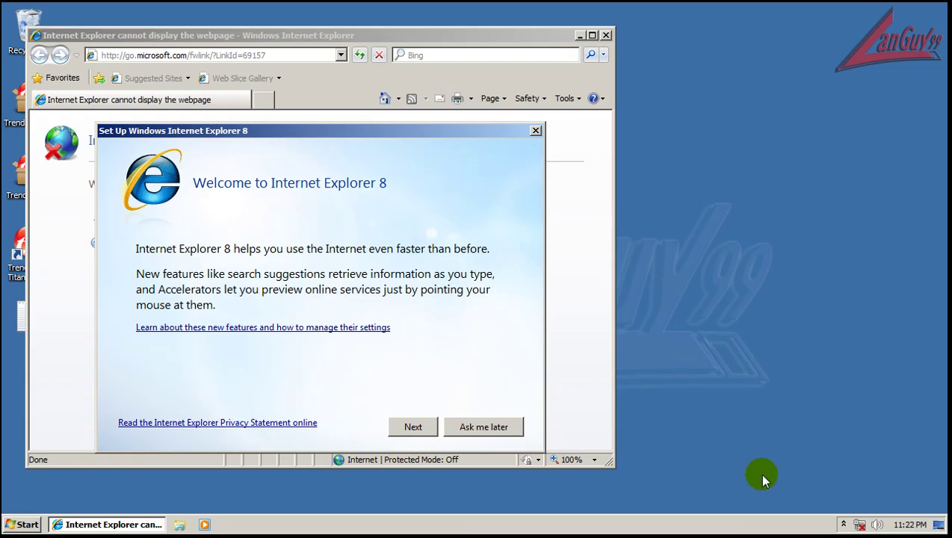
Dismiss the IE8 setup welcome and reload the superbfile.com video-plugin URL from the Notepad list.
{"action": "left_click", "coordinate": [483, 427]}
{"action": "left_click_drag", "start_coordinate": [431, 38], "coordinate": [755, 24]}
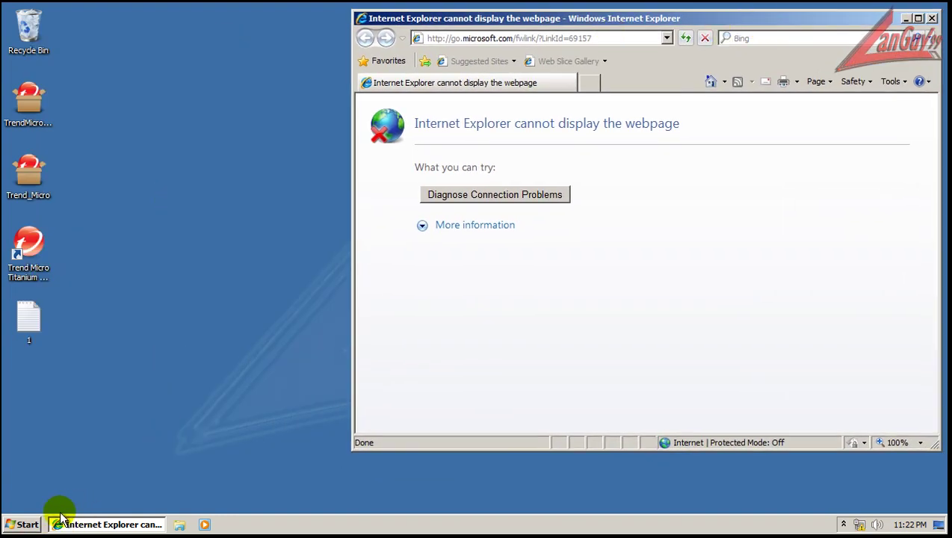
{"action": "left_click", "coordinate": [35, 306]}
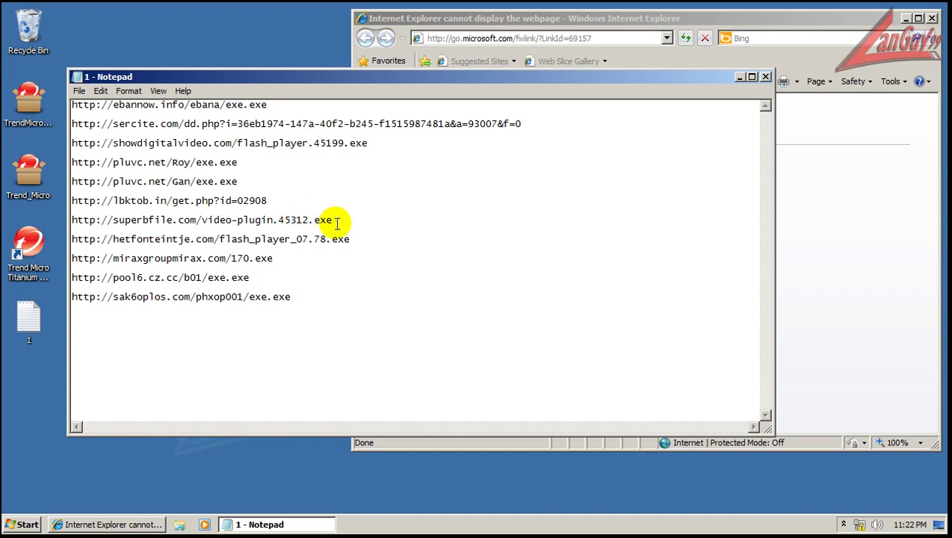
{"action": "left_click_drag", "start_coordinate": [333, 219], "coordinate": [329, 206]}
{"action": "key", "text": "ctrl+c"}
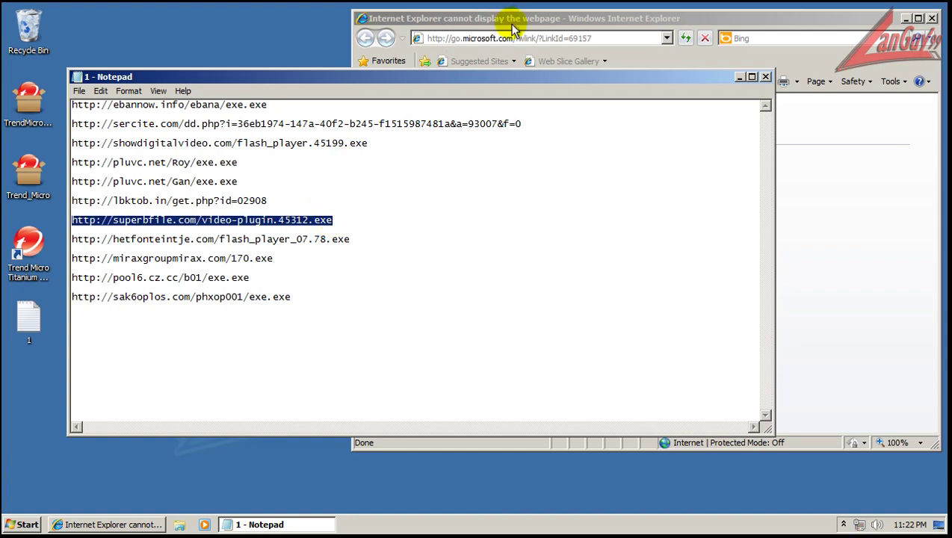
{"action": "left_click", "coordinate": [515, 19]}
{"action": "left_click", "coordinate": [531, 38]}
{"action": "key", "text": "ctrl+v"}
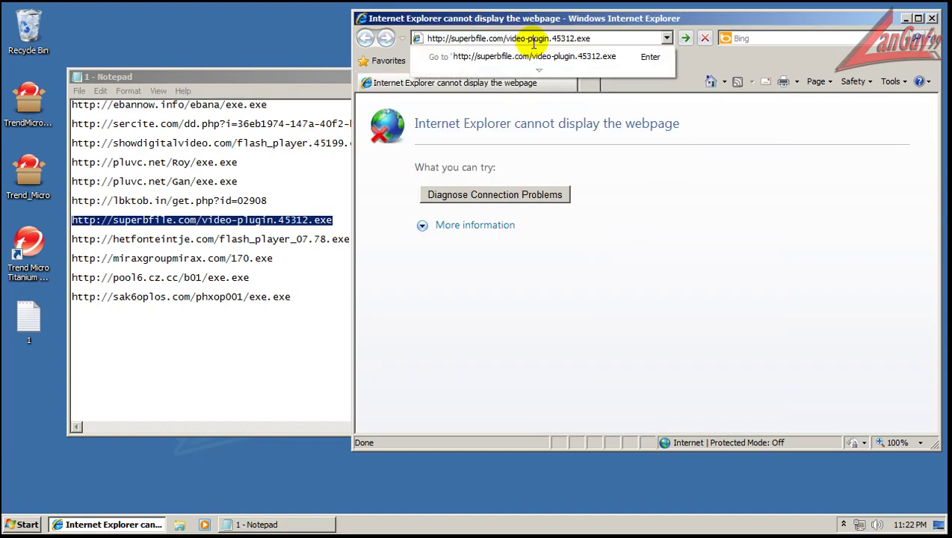
{"action": "key", "text": "Return"}
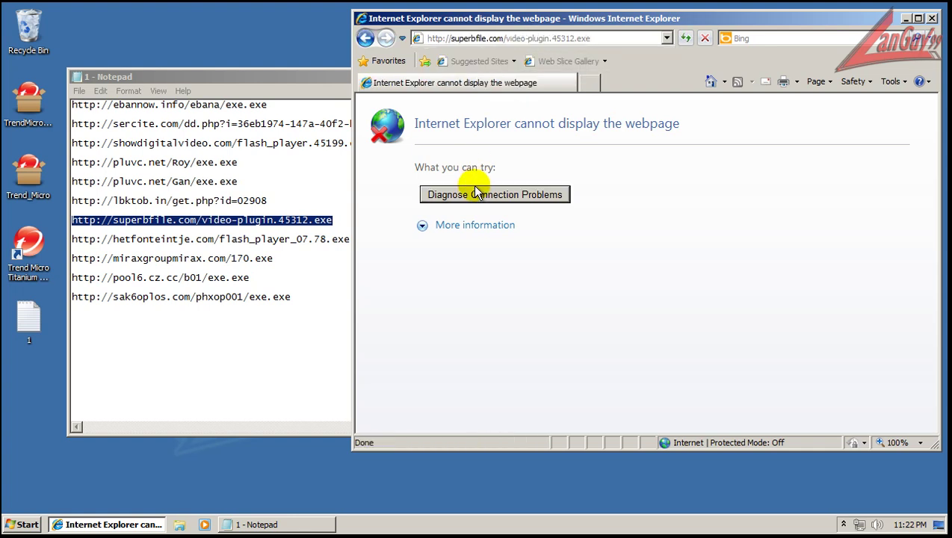
Confirm no LAN proxy is set under Internet Options Connections, then select the hetfonteintje URL.
{"action": "left_click", "coordinate": [893, 82]}
{"action": "left_click", "coordinate": [836, 320]}
{"action": "left_click", "coordinate": [546, 133]}
{"action": "left_click", "coordinate": [594, 390]}
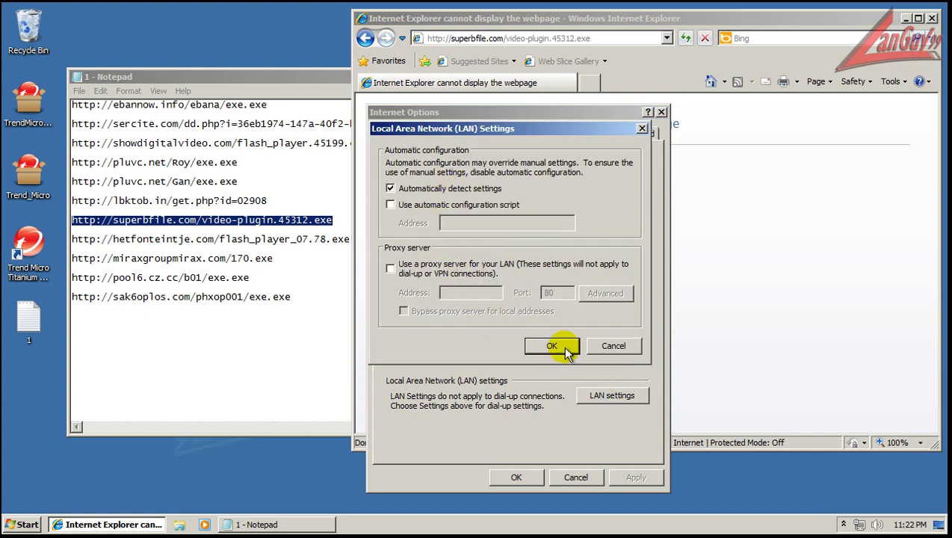
{"action": "left_click", "coordinate": [615, 346]}
{"action": "left_click", "coordinate": [575, 477]}
{"action": "left_click", "coordinate": [301, 233]}
{"action": "double_click", "coordinate": [308, 239]}
{"action": "key", "text": "ctrl+c"}
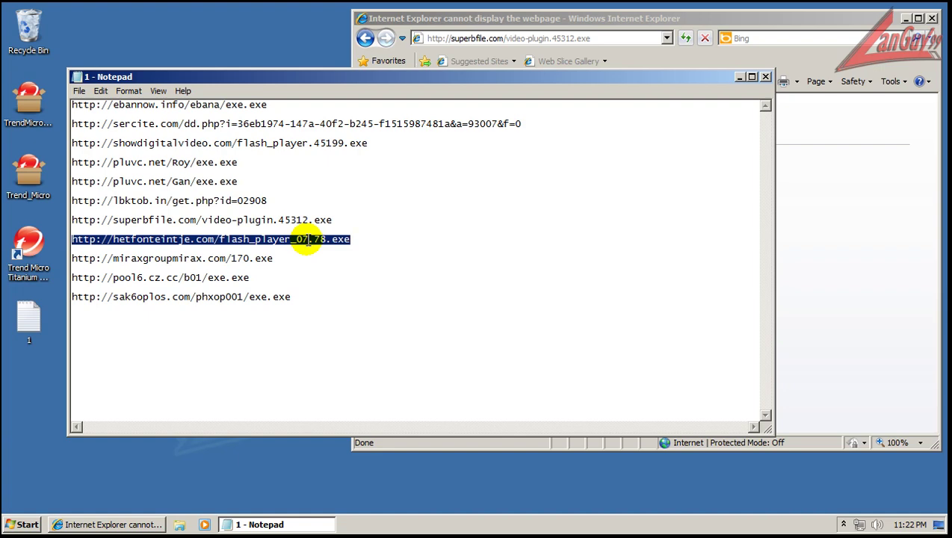
Load the hetfonteintje flash_player_07.78.exe URL in Internet Explorer.
{"action": "left_click", "coordinate": [523, 38]}
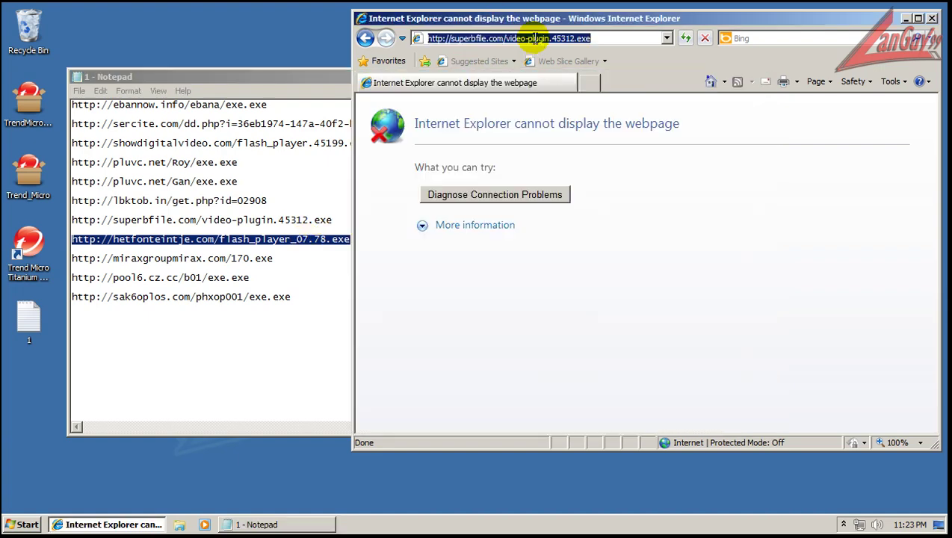
{"action": "left_click", "coordinate": [711, 82]}
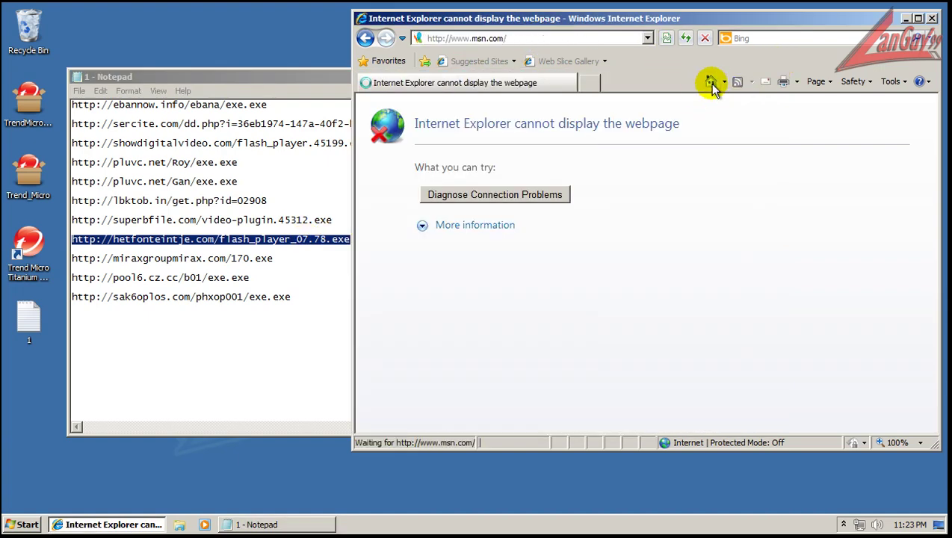
{"action": "left_click", "coordinate": [514, 38]}
{"action": "key", "text": "ctrl+v"}
{"action": "key", "text": "Return"}
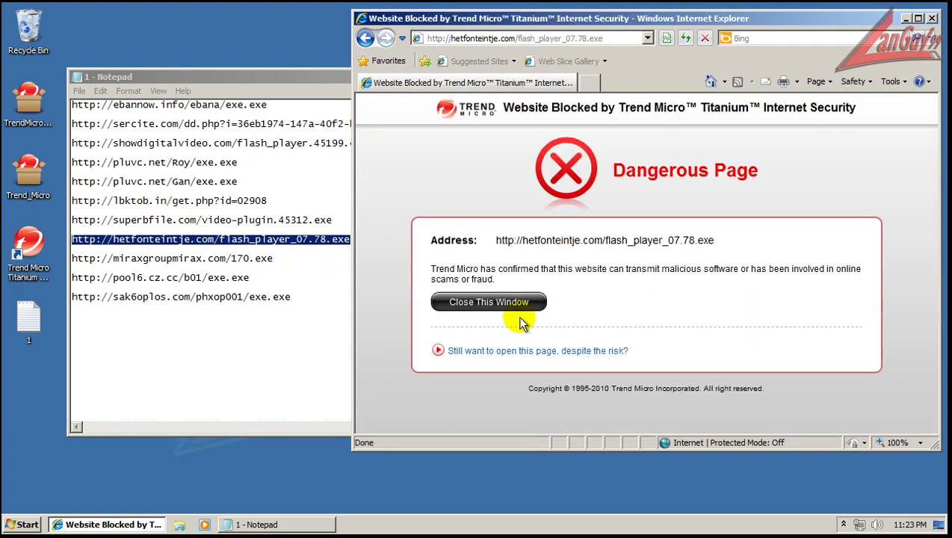
Disregard the first unsafe-site warning and open the blocked hetfonteintje page anyway.
{"action": "left_click", "coordinate": [549, 325]}
{"action": "scroll", "coordinate": [565, 412], "scroll_direction": "down", "scroll_amount": 1}
{"action": "left_click", "coordinate": [566, 419]}
{"action": "left_click", "coordinate": [527, 351]}
{"action": "left_click", "coordinate": [526, 375]}
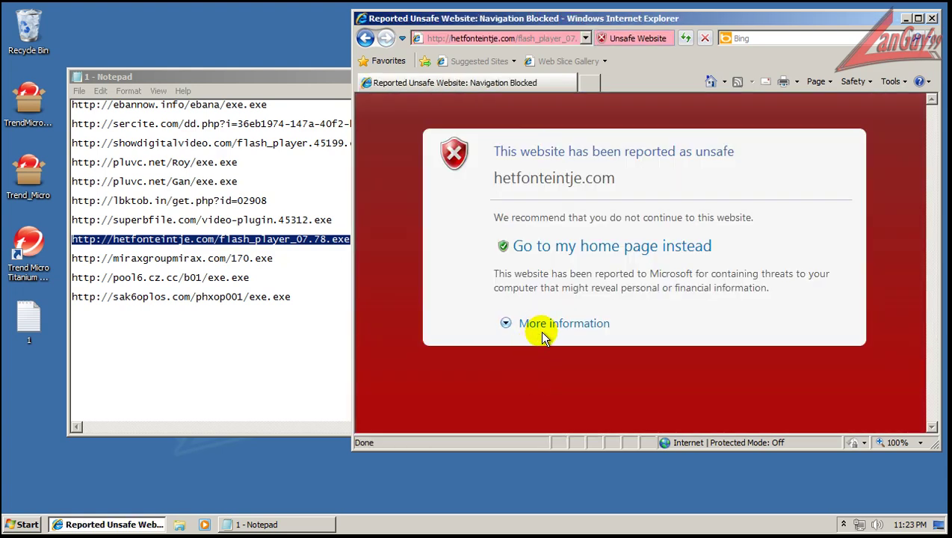
Get past the second unsafe-site warning and reopen the blocked page, keeping the browser open.
{"action": "left_click", "coordinate": [541, 327]}
{"action": "scroll", "coordinate": [565, 359], "scroll_direction": "down", "scroll_amount": 1}
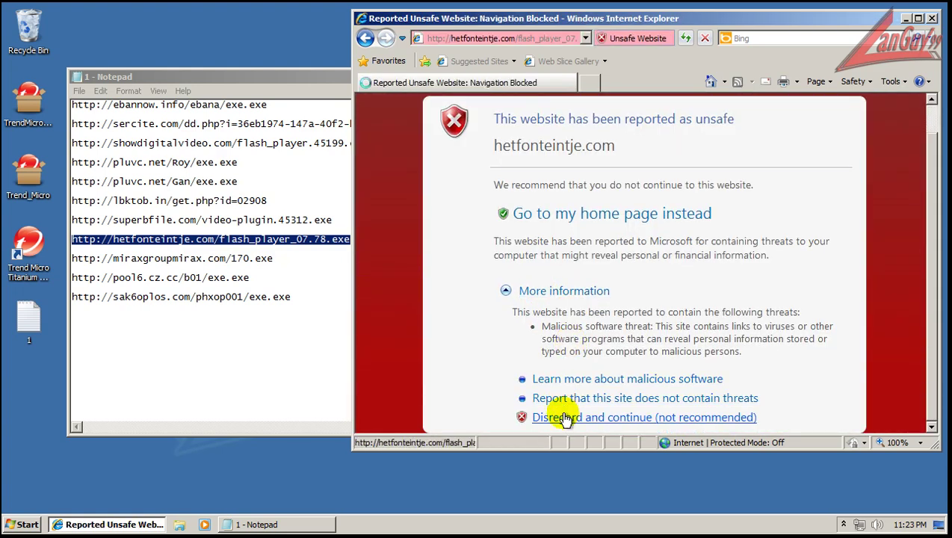
{"action": "left_click", "coordinate": [566, 418]}
{"action": "left_click", "coordinate": [539, 304]}
{"action": "left_click", "coordinate": [583, 310]}
{"action": "left_click", "coordinate": [541, 351]}
{"action": "left_click", "coordinate": [529, 377]}
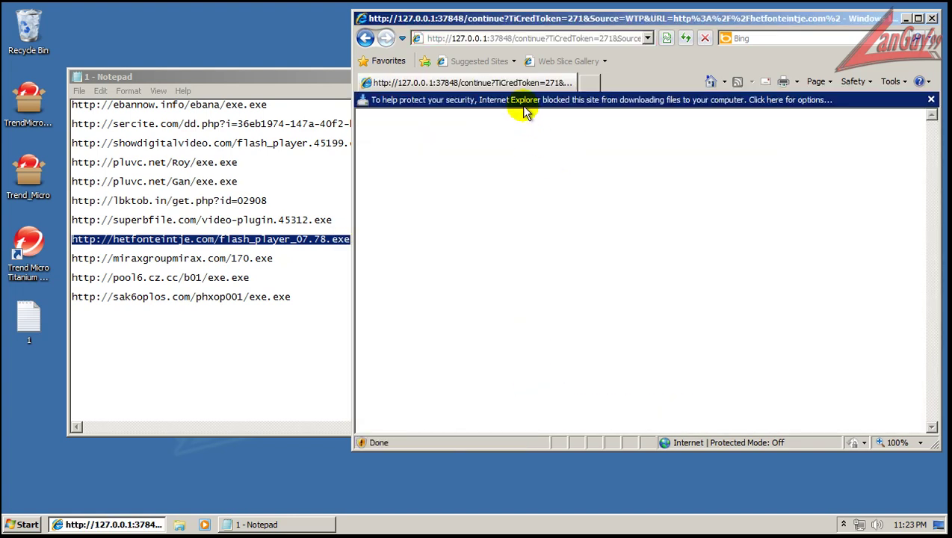
Download and run flash_player_07.78.exe despite the warnings, then select the miraxgroupmirax URL line.
{"action": "left_click", "coordinate": [537, 100]}
{"action": "left_click", "coordinate": [559, 109]}
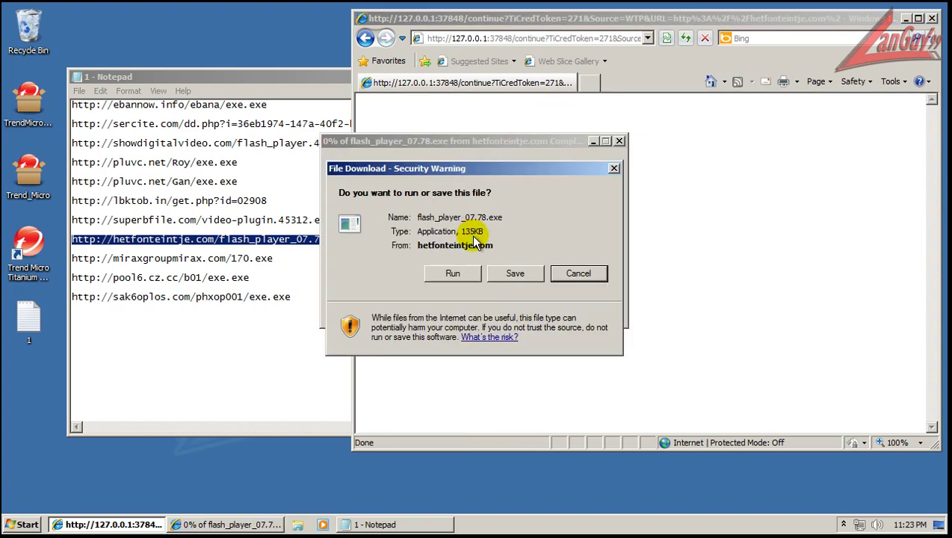
{"action": "left_click", "coordinate": [461, 271]}
{"action": "left_click", "coordinate": [453, 249]}
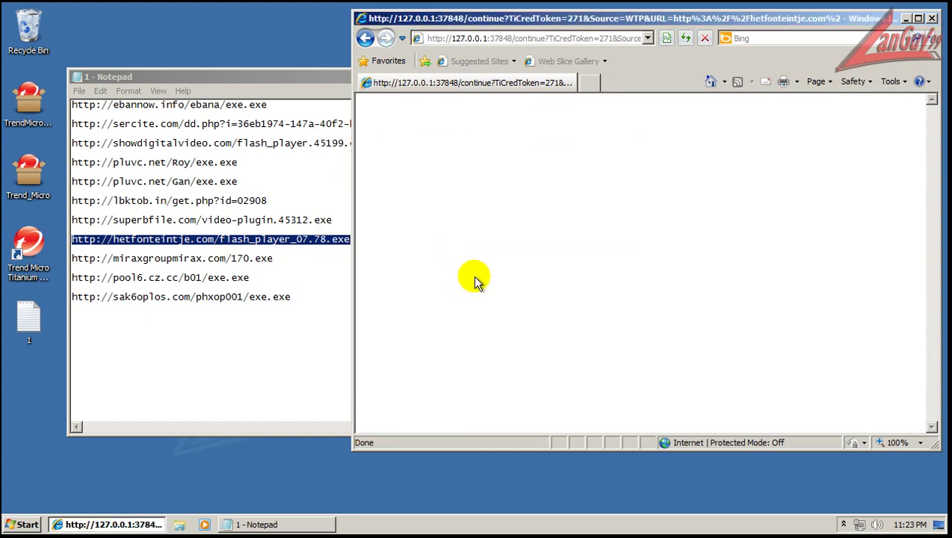
{"action": "left_click", "coordinate": [274, 257]}
{"action": "key", "text": "shift+Home"}
{"action": "key", "text": "ctrl+c"}
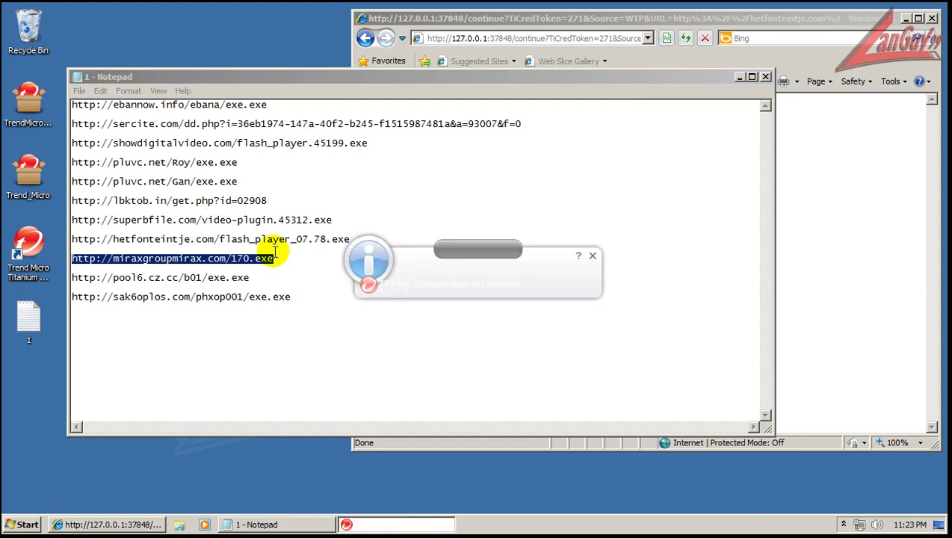
Paste the miraxgroupmirax URL into Internet Explorer's address bar and load it.
{"action": "left_click", "coordinate": [609, 18]}
{"action": "left_click", "coordinate": [607, 39]}
{"action": "type", "text": "http://hetfonteintje.com/flash_player_07.78.exe"}
{"action": "left_click", "coordinate": [326, 80]}
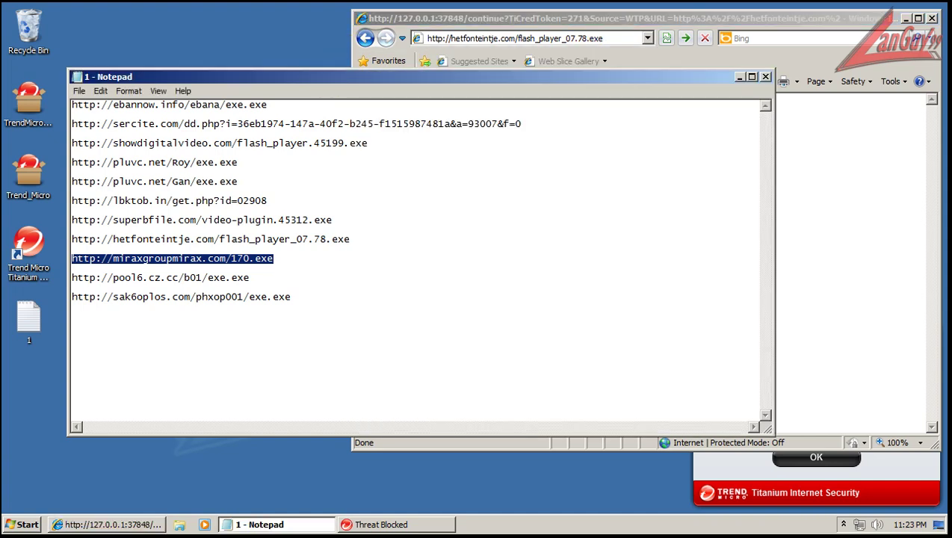
{"action": "left_click", "coordinate": [732, 17]}
{"action": "key", "text": "ctrl+v"}
{"action": "key", "text": "Return"}
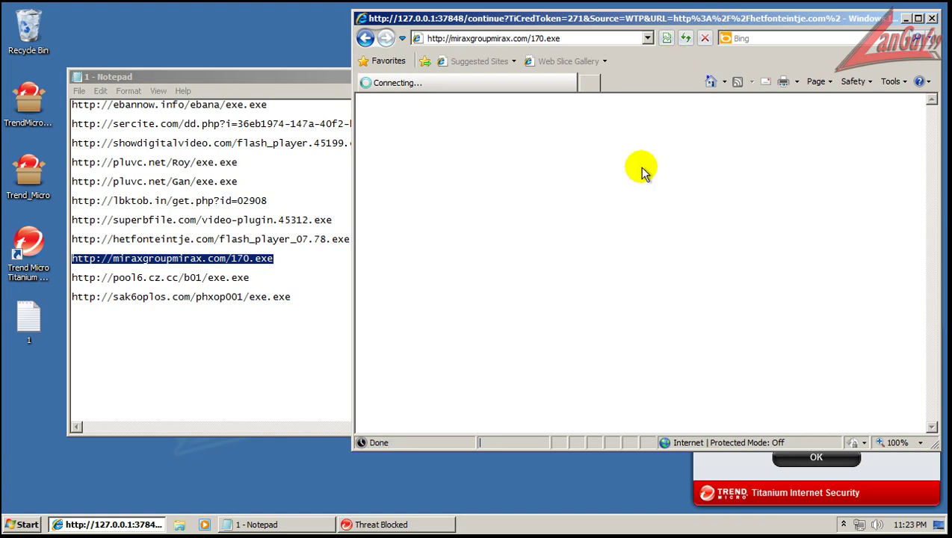
Open the blocked page, download and run 170.exe anyway, then select the pool6.cz.cc URL.
{"action": "left_click", "coordinate": [807, 460]}
{"action": "left_click", "coordinate": [562, 351]}
{"action": "left_click", "coordinate": [535, 375]}
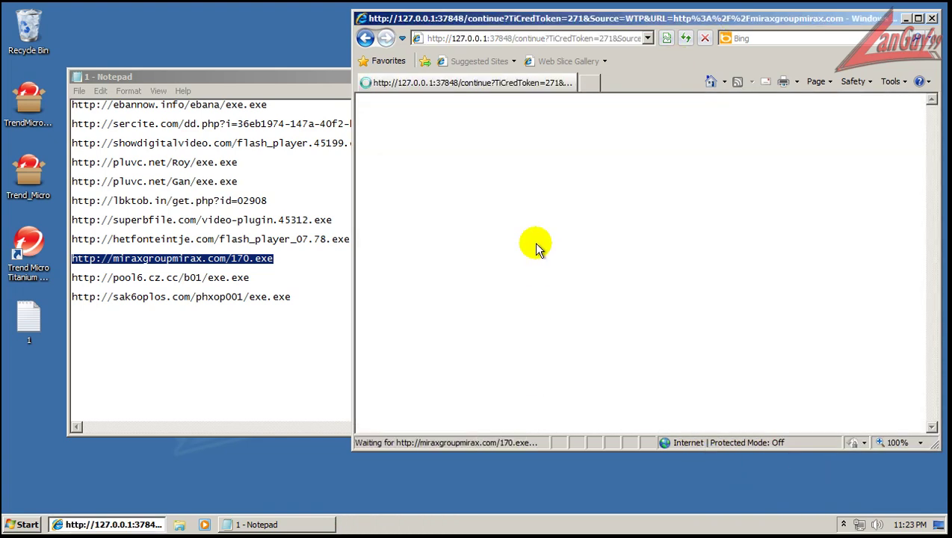
{"action": "left_click", "coordinate": [472, 109]}
{"action": "left_click", "coordinate": [505, 116]}
{"action": "left_click", "coordinate": [453, 273]}
{"action": "left_click", "coordinate": [524, 281]}
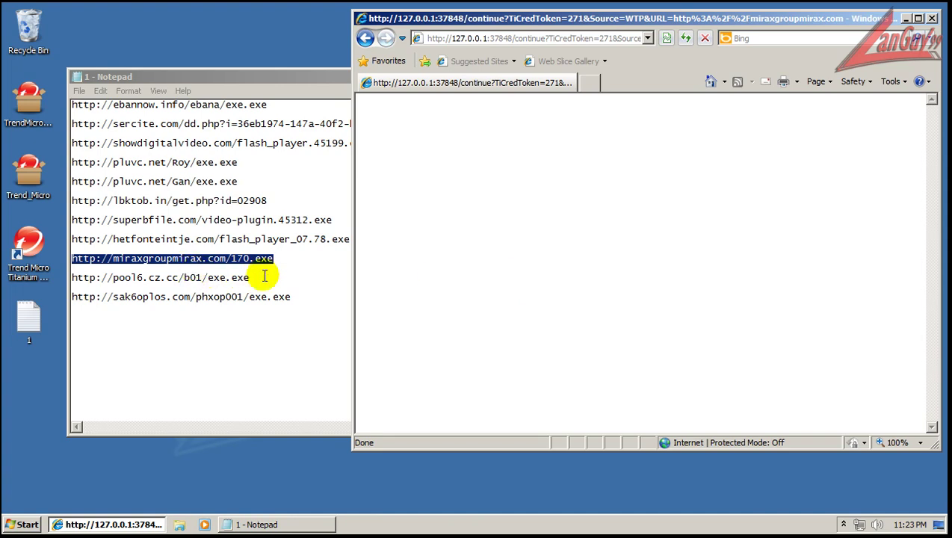
{"action": "double_click", "coordinate": [253, 271]}
{"action": "key", "text": "ctrl+c"}
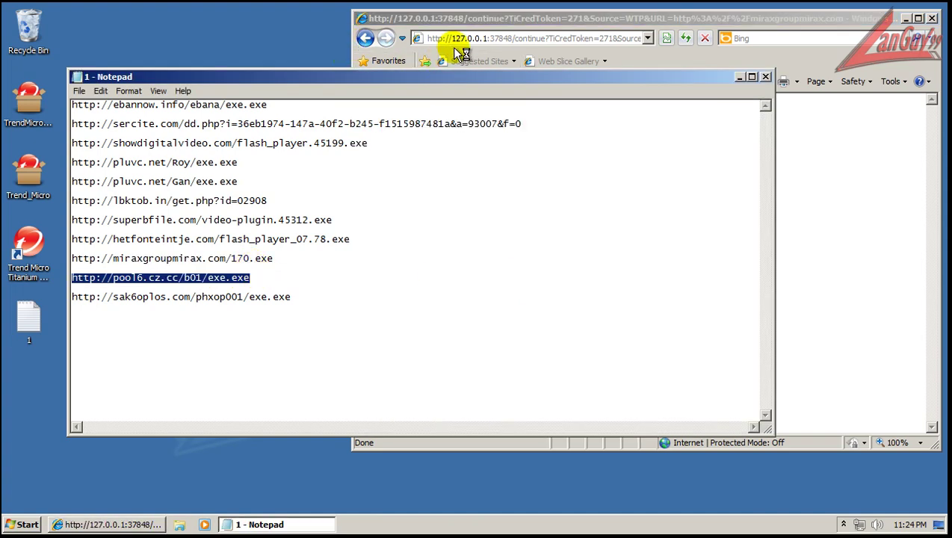
Load the pool6.cz.cc URL and disregard the warning to open the blocked page.
{"action": "left_click", "coordinate": [462, 38]}
{"action": "key", "text": "ctrl+v"}
{"action": "key", "text": "Return"}
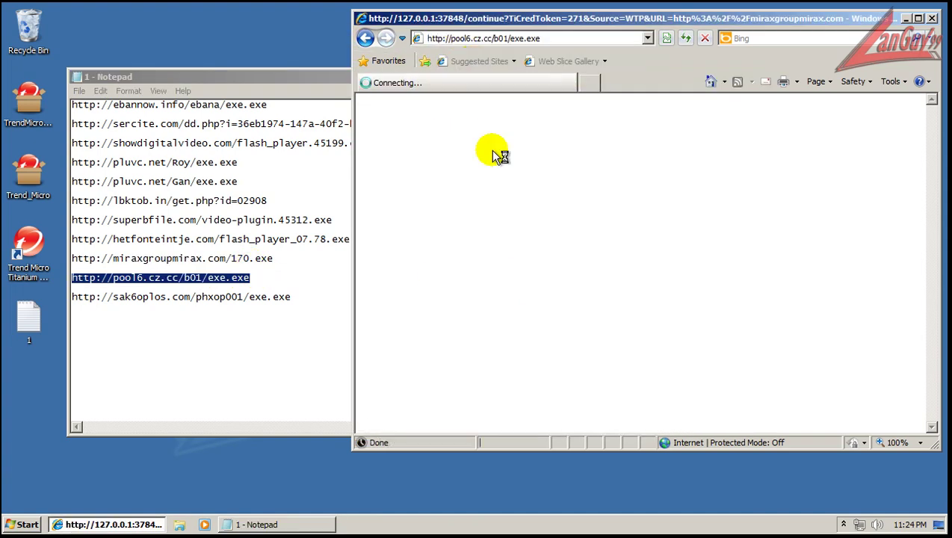
{"action": "left_click", "coordinate": [534, 324]}
{"action": "scroll", "coordinate": [583, 367], "scroll_direction": "down", "scroll_amount": 2}
{"action": "left_click", "coordinate": [588, 418]}
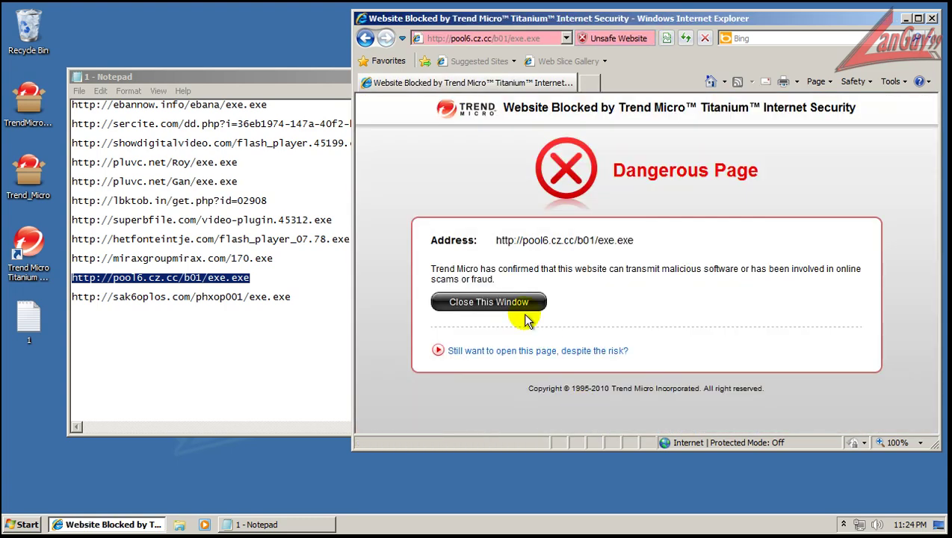
{"action": "left_click", "coordinate": [536, 350]}
{"action": "left_click", "coordinate": [537, 375]}
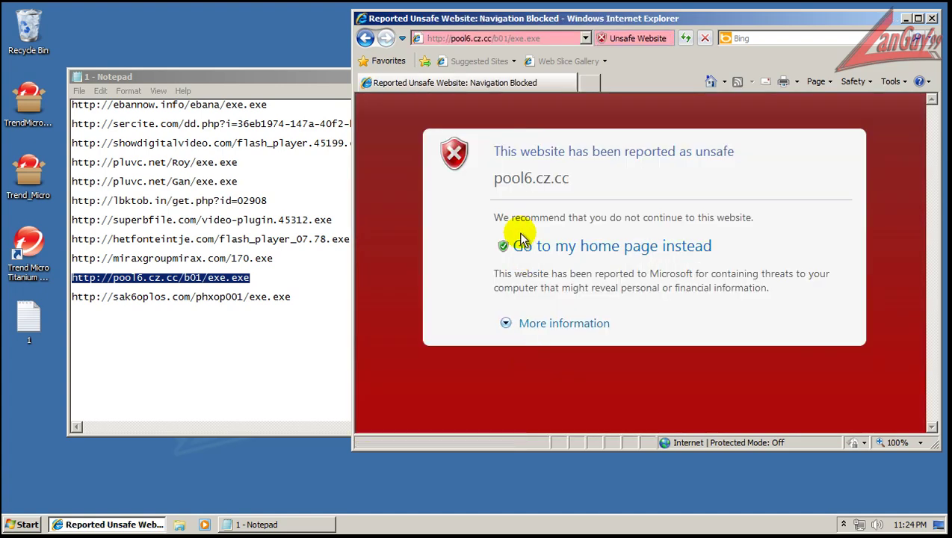
Continue past the threat warning and run the downloaded exe.exe despite the unsafe-file prompts.
{"action": "left_click", "coordinate": [557, 324]}
{"action": "scroll", "coordinate": [568, 358], "scroll_direction": "down", "scroll_amount": 1}
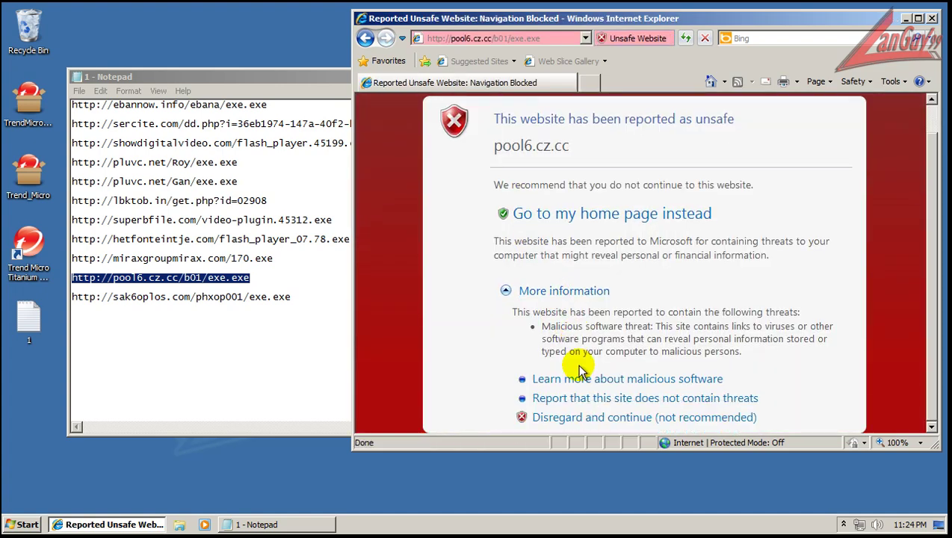
{"action": "left_click", "coordinate": [574, 416]}
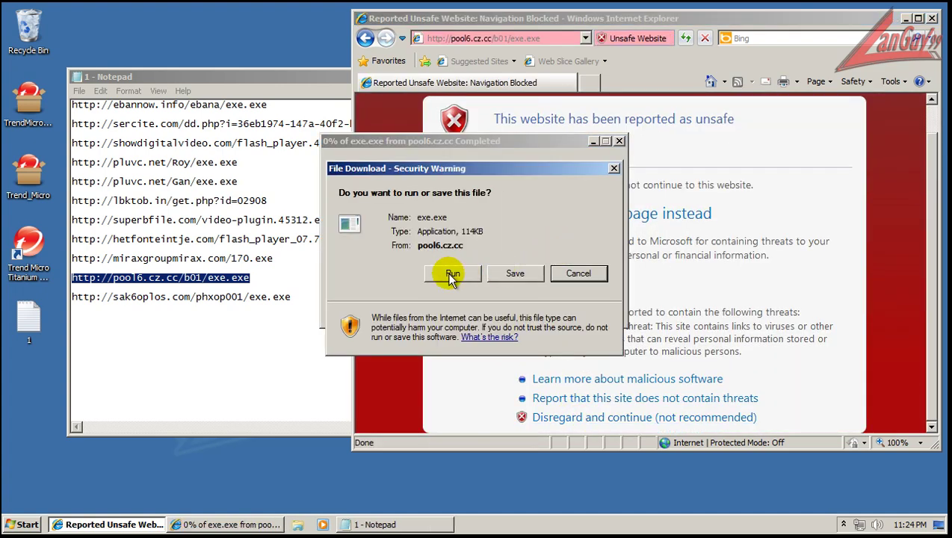
{"action": "left_click", "coordinate": [448, 272]}
{"action": "left_click", "coordinate": [448, 256]}
{"action": "left_click", "coordinate": [502, 253]}
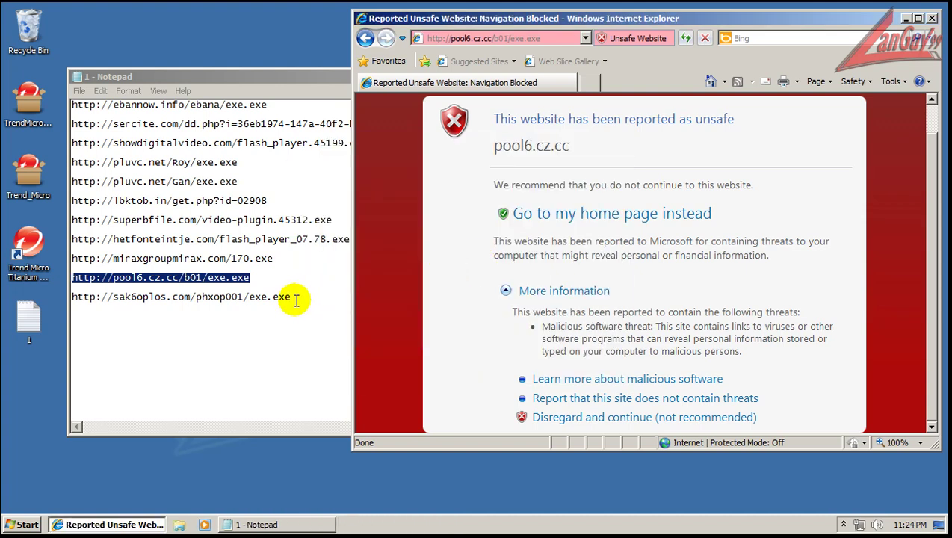
Confirm the pending exe.exe run warning, then load the sak6oplos.com URL.
{"action": "left_click_drag", "start_coordinate": [304, 295], "coordinate": [292, 287]}
{"action": "key", "text": "ctrl+c"}
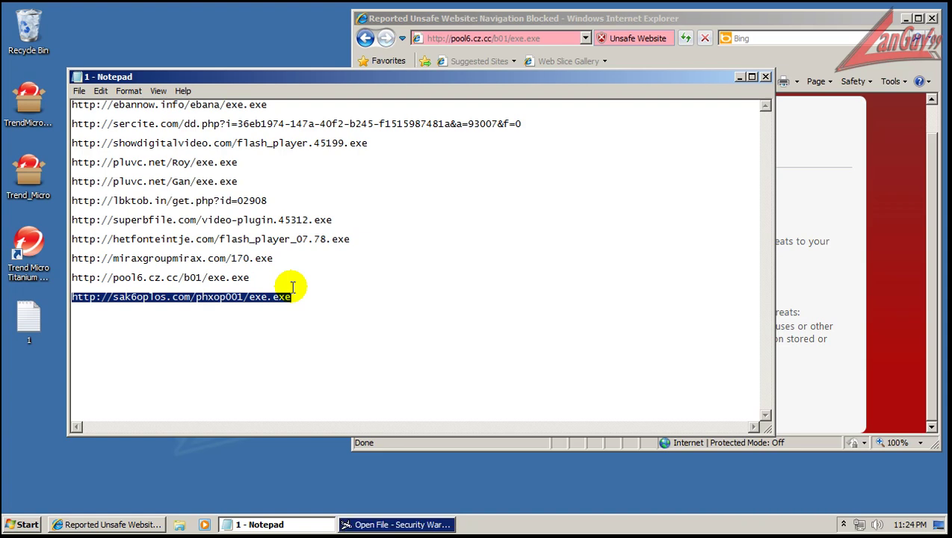
{"action": "left_click", "coordinate": [416, 523]}
{"action": "left_click", "coordinate": [506, 281]}
{"action": "left_click", "coordinate": [547, 20]}
{"action": "left_click", "coordinate": [549, 38]}
{"action": "key", "text": "ctrl+v"}
{"action": "key", "text": "Return"}
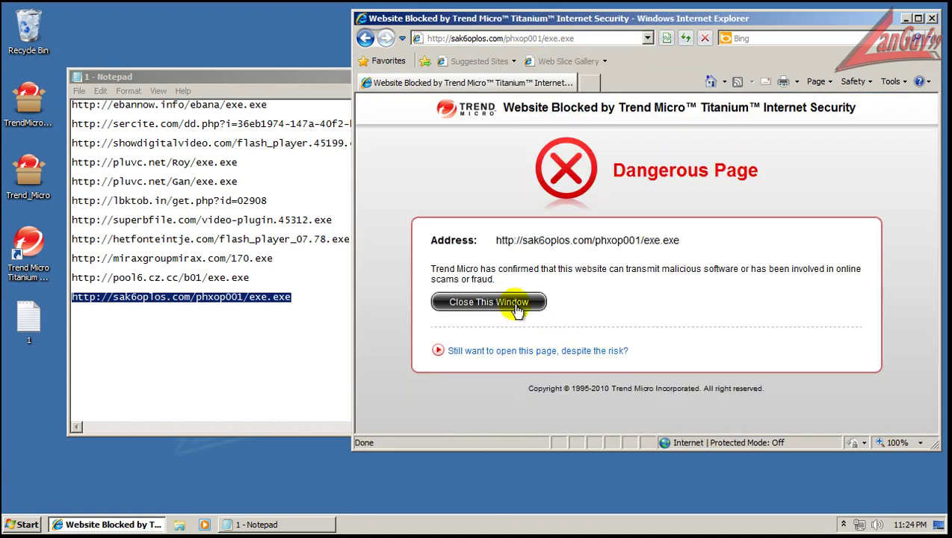
Bypass the unsafe-site warnings for sak6oplos.com and start the exe.exe download.
{"action": "left_click", "coordinate": [529, 350]}
{"action": "left_click", "coordinate": [557, 327]}
{"action": "scroll", "coordinate": [564, 336], "scroll_direction": "down", "scroll_amount": 1}
{"action": "left_click", "coordinate": [574, 420]}
{"action": "left_click", "coordinate": [523, 352]}
{"action": "left_click", "coordinate": [519, 374]}
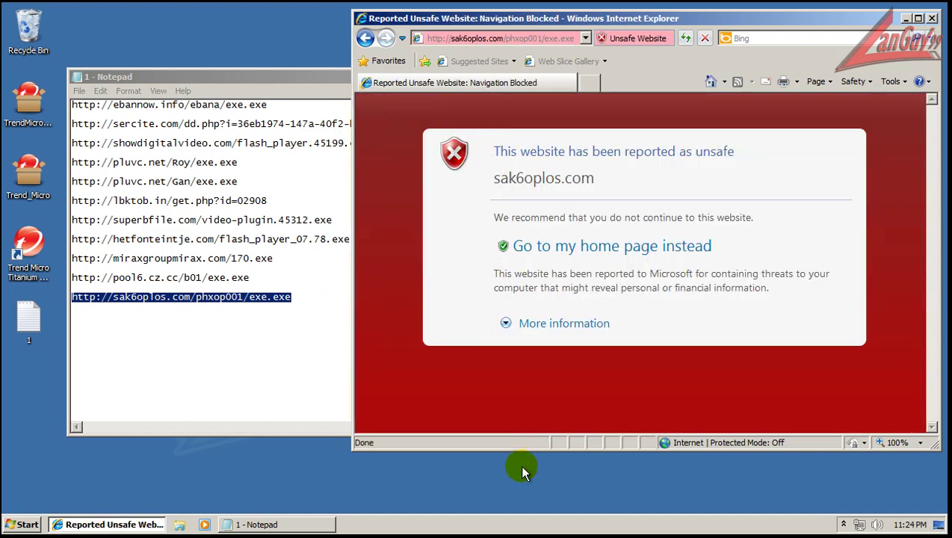
{"action": "left_click", "coordinate": [525, 323]}
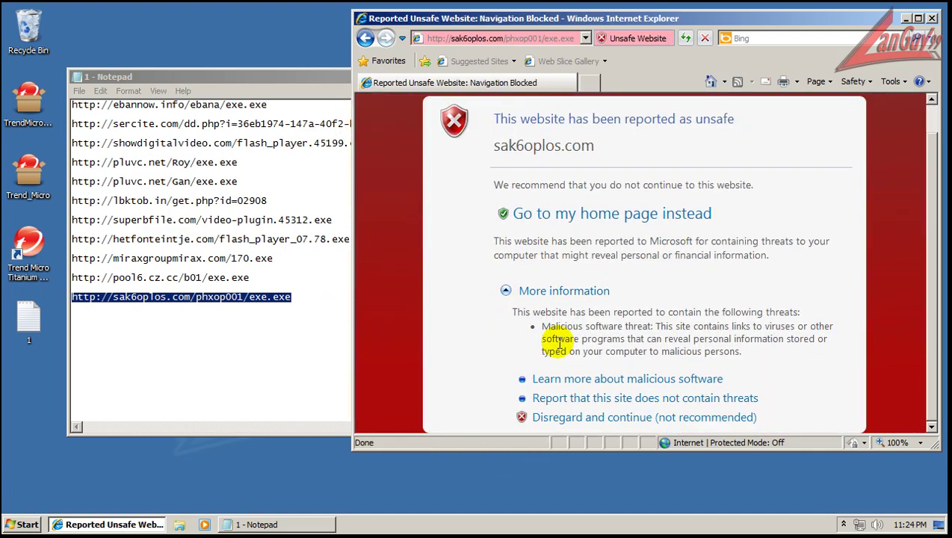
{"action": "left_click", "coordinate": [564, 418]}
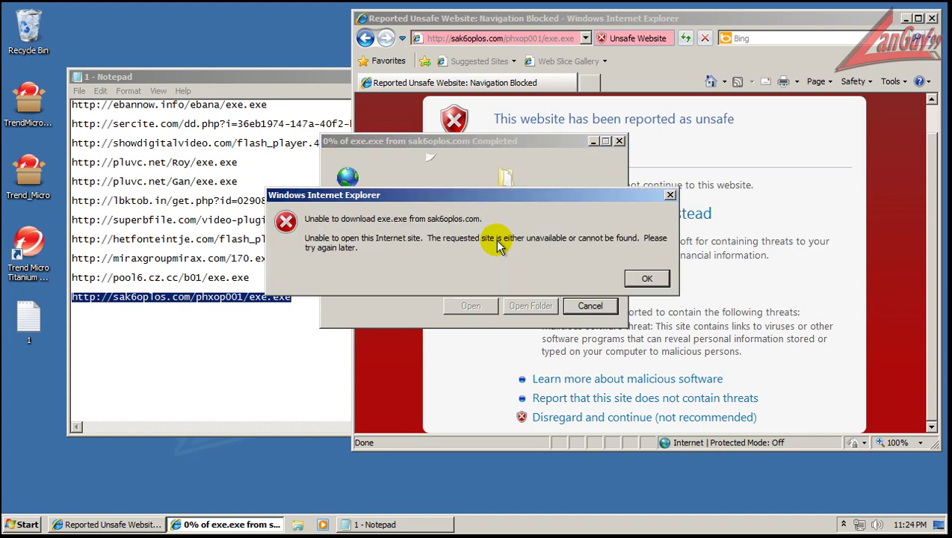
Retry the failing sak6oplos exe.exe download, then close Notepad and Internet Explorer.
{"action": "left_click", "coordinate": [644, 278]}
{"action": "left_click", "coordinate": [616, 421]}
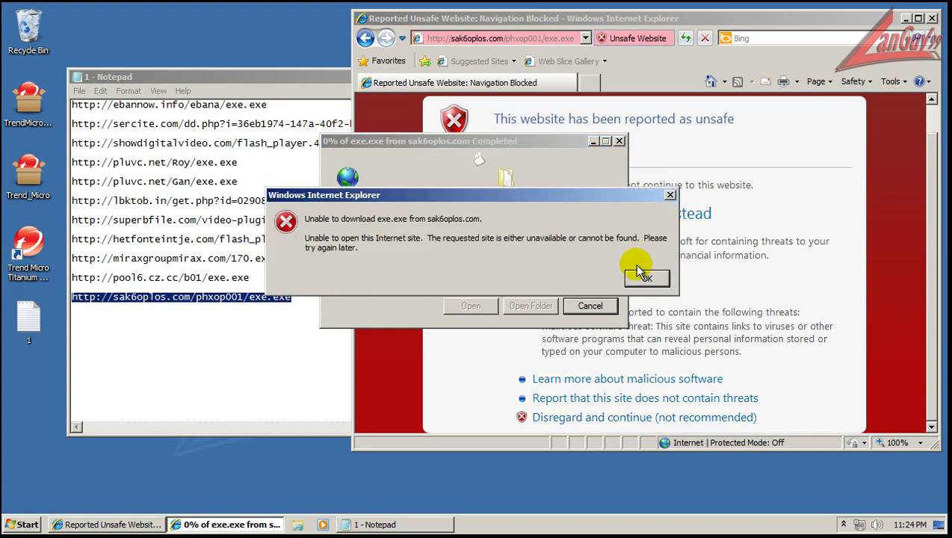
{"action": "left_click", "coordinate": [643, 277]}
{"action": "left_click", "coordinate": [310, 77]}
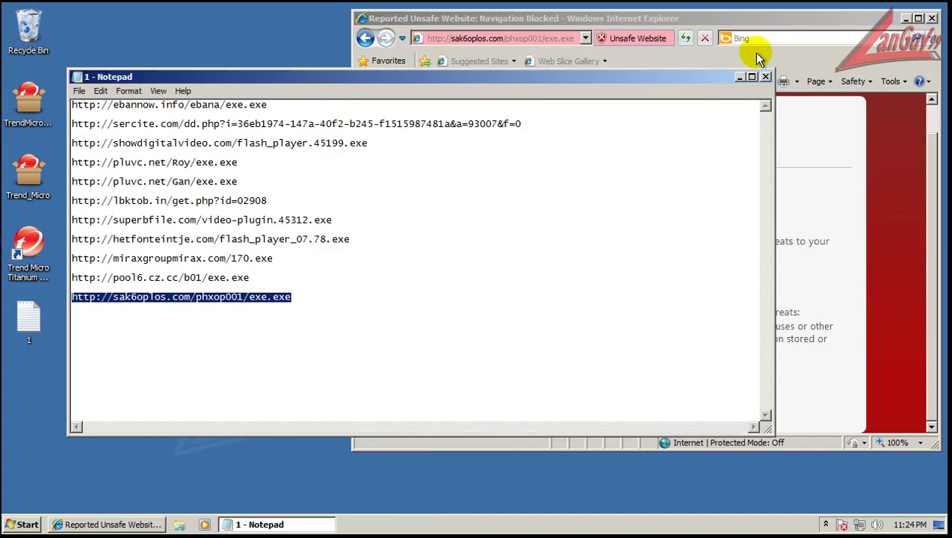
{"action": "left_click", "coordinate": [761, 78]}
{"action": "left_click", "coordinate": [934, 18]}
Open Task Manager from the taskbar, scroll the processes to find 170[1].exe running, then close it.
{"action": "left_click", "coordinate": [825, 525]}
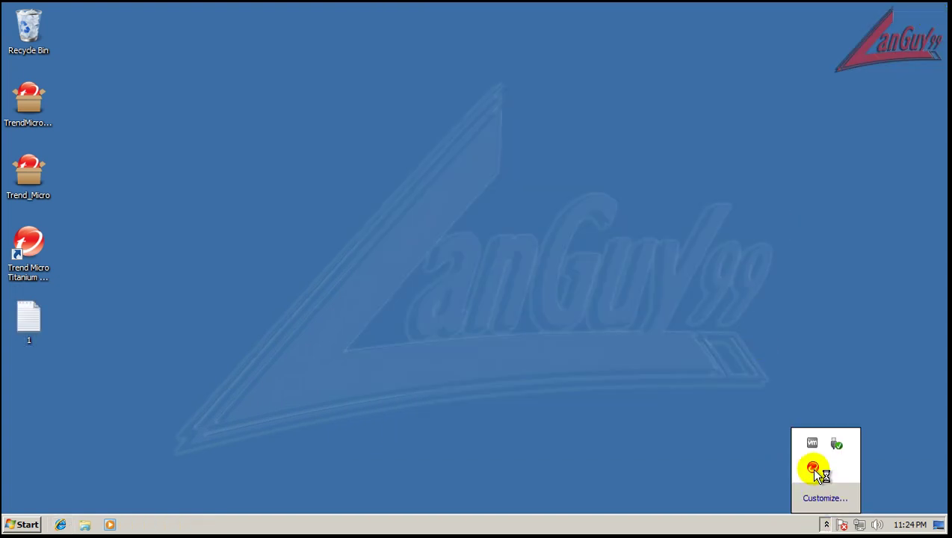
{"action": "right_click", "coordinate": [284, 525]}
{"action": "left_click", "coordinate": [327, 487]}
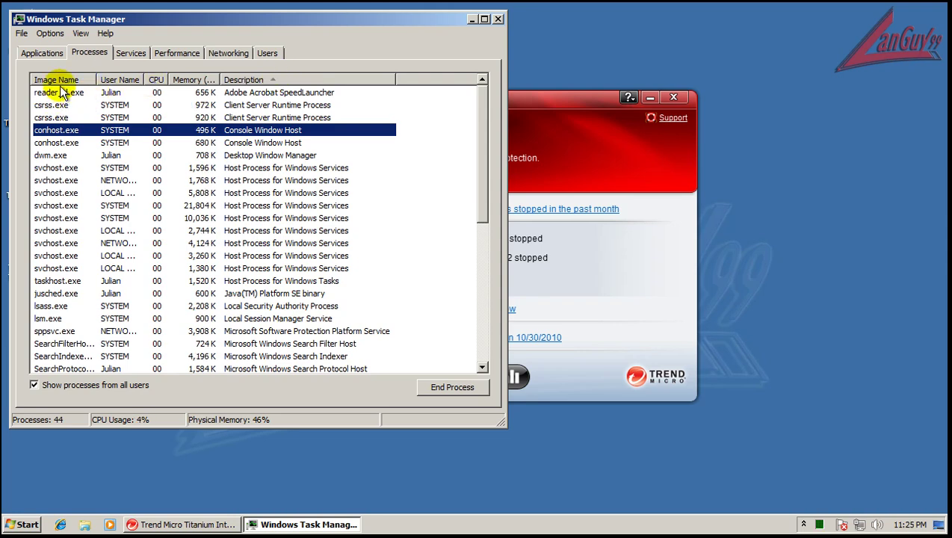
{"action": "scroll", "coordinate": [47, 134], "scroll_direction": "down", "scroll_amount": 3}
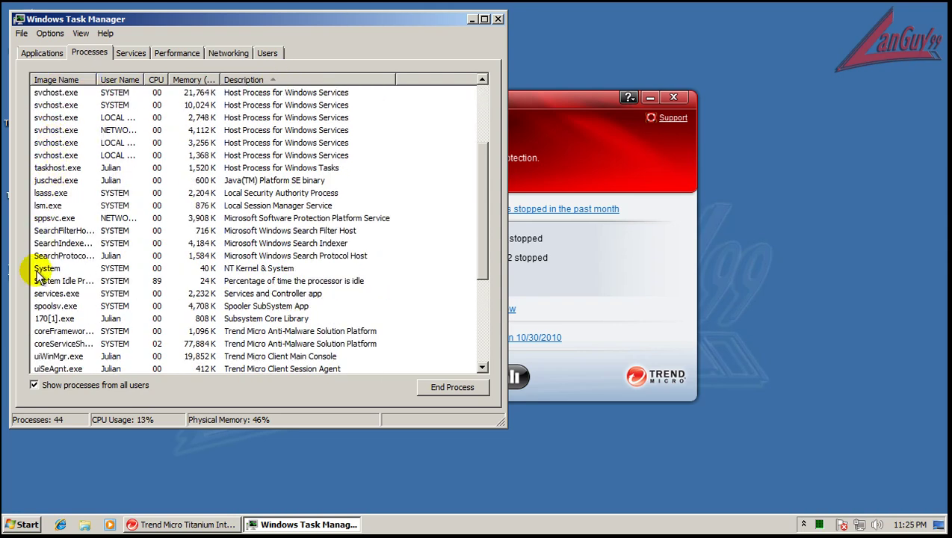
{"action": "left_click", "coordinate": [54, 308]}
{"action": "left_click", "coordinate": [58, 321]}
{"action": "scroll", "coordinate": [448, 307], "scroll_direction": "down", "scroll_amount": 4}
{"action": "scroll", "coordinate": [448, 306], "scroll_direction": "down", "scroll_amount": 1}
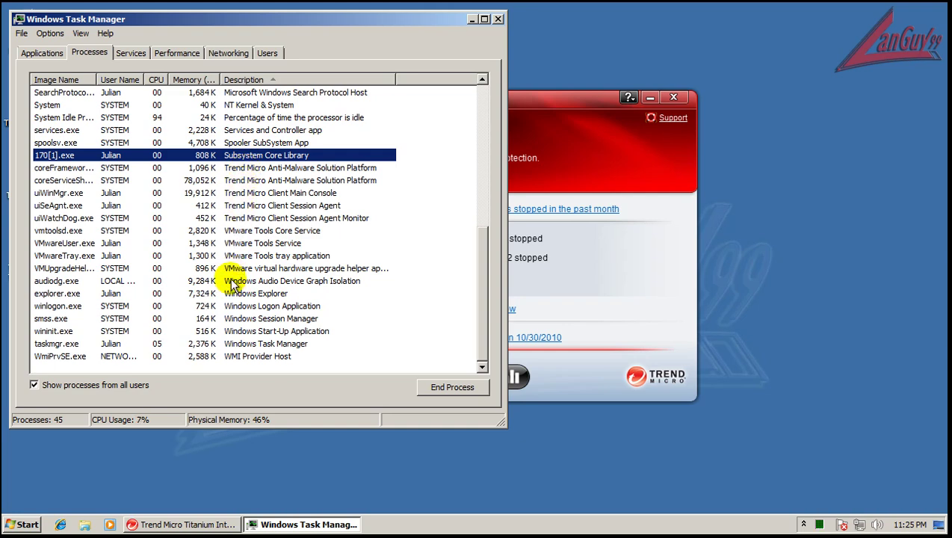
{"action": "left_click", "coordinate": [239, 180]}
{"action": "left_click", "coordinate": [254, 193]}
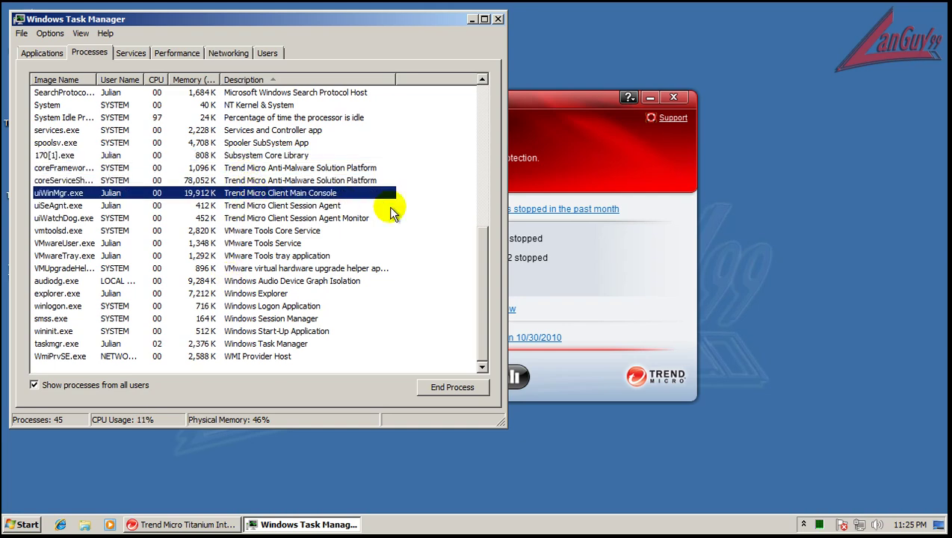
{"action": "left_click", "coordinate": [499, 19]}
Run a Trend Micro Full Scan, which finds no threats, then close the results and program.
{"action": "left_click", "coordinate": [458, 385]}
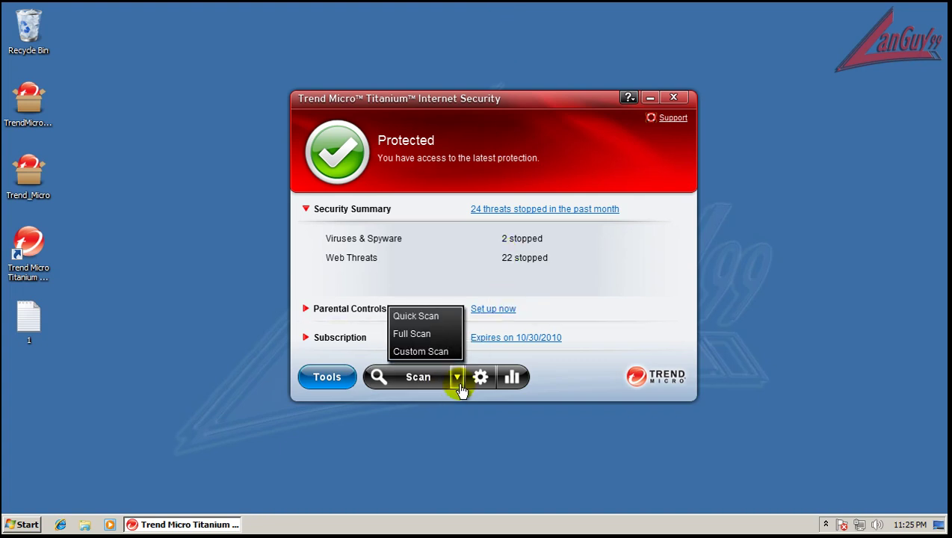
{"action": "left_click", "coordinate": [430, 337]}
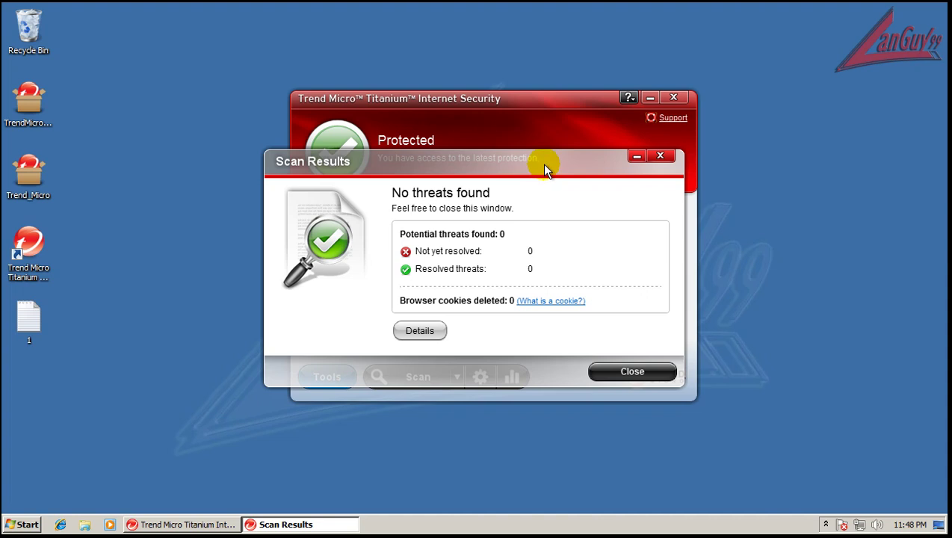
{"action": "left_click", "coordinate": [638, 375]}
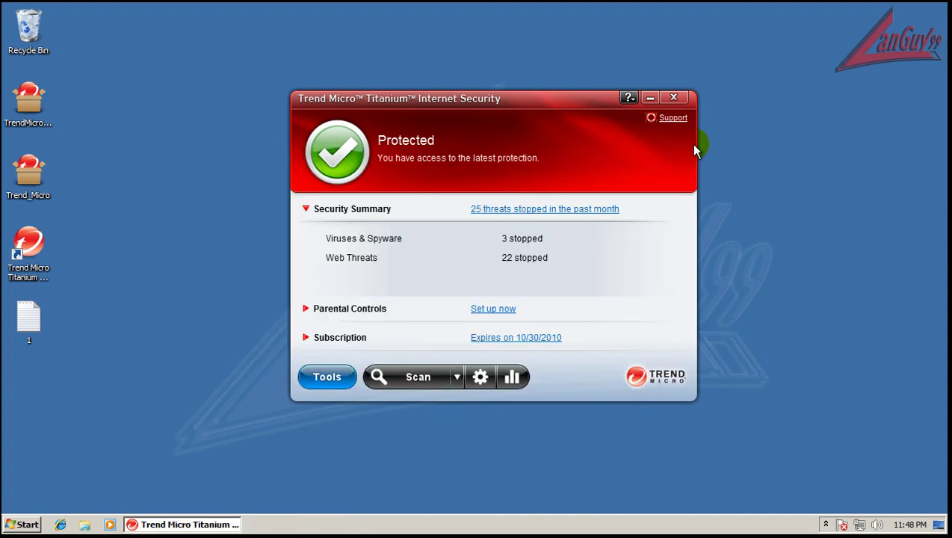
{"action": "left_click", "coordinate": [675, 98]}
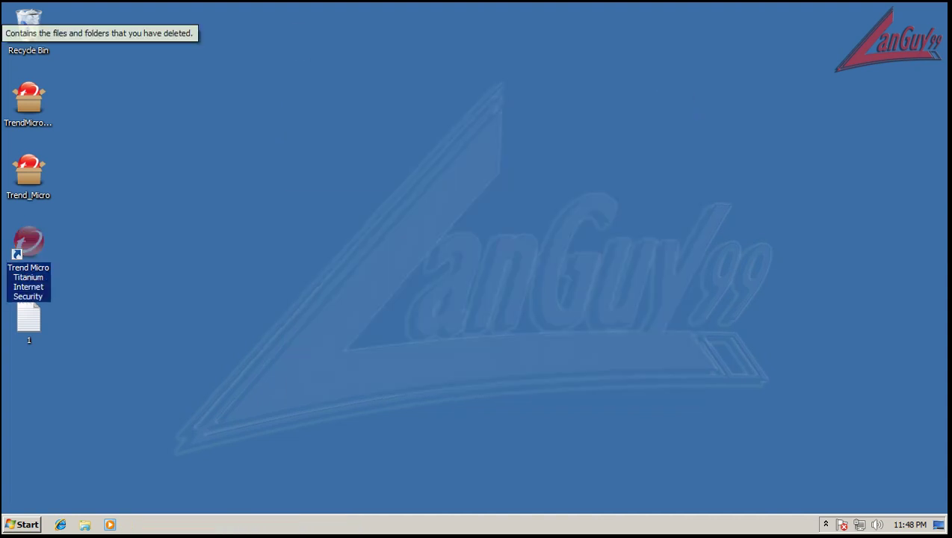
Review hotfix.exe's File Insight threat details, confirm the remote check with Yes, and fix it.
{"action": "left_click", "coordinate": [385, 132]}
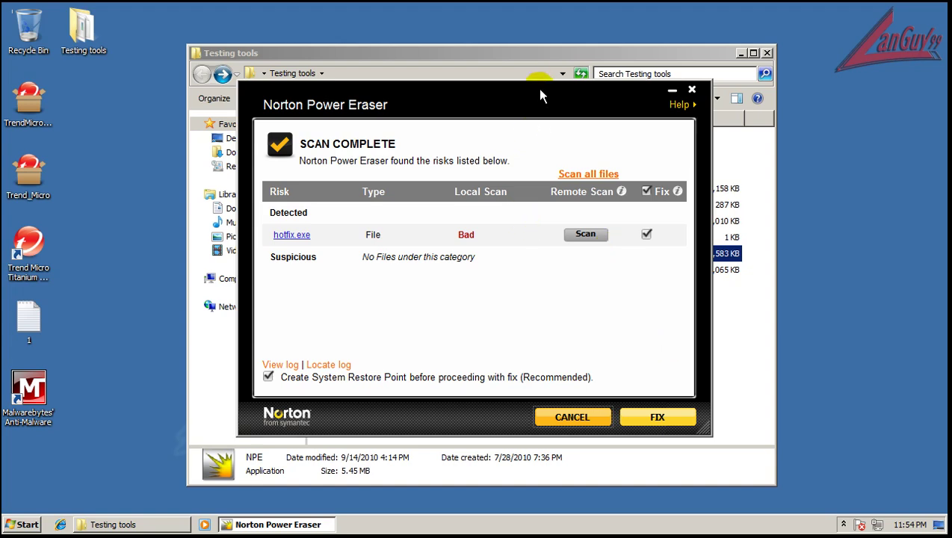
{"action": "mouse_move", "coordinate": [527, 100]}
{"action": "left_mouse_down"}
{"action": "mouse_move", "coordinate": [614, 96]}
{"action": "mouse_move", "coordinate": [546, 108]}
{"action": "left_mouse_up"}
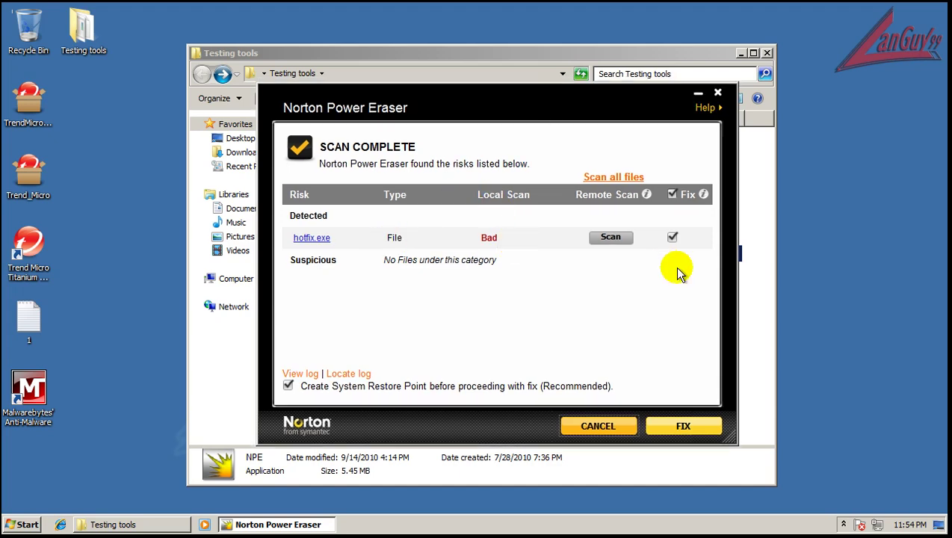
{"action": "left_click", "coordinate": [326, 239]}
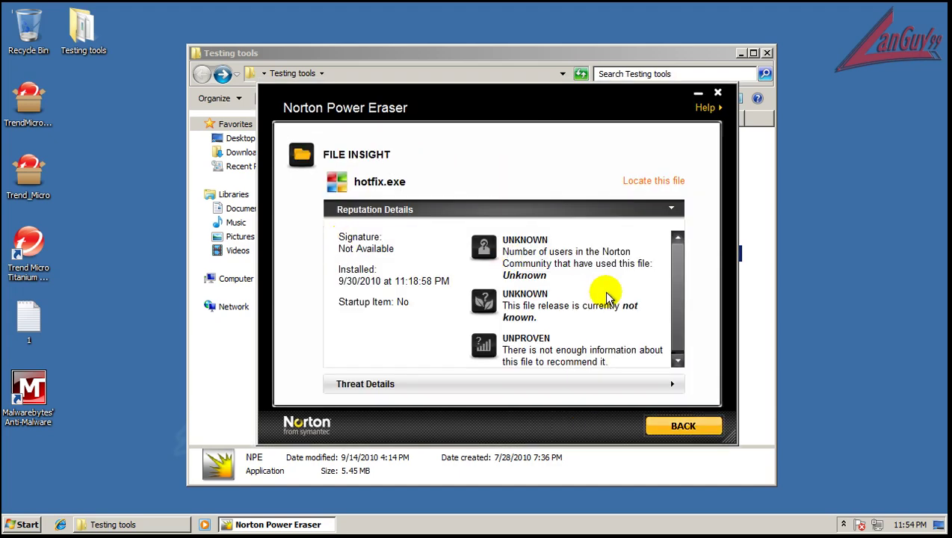
{"action": "scroll", "coordinate": [677, 269], "scroll_direction": "down", "scroll_amount": 1}
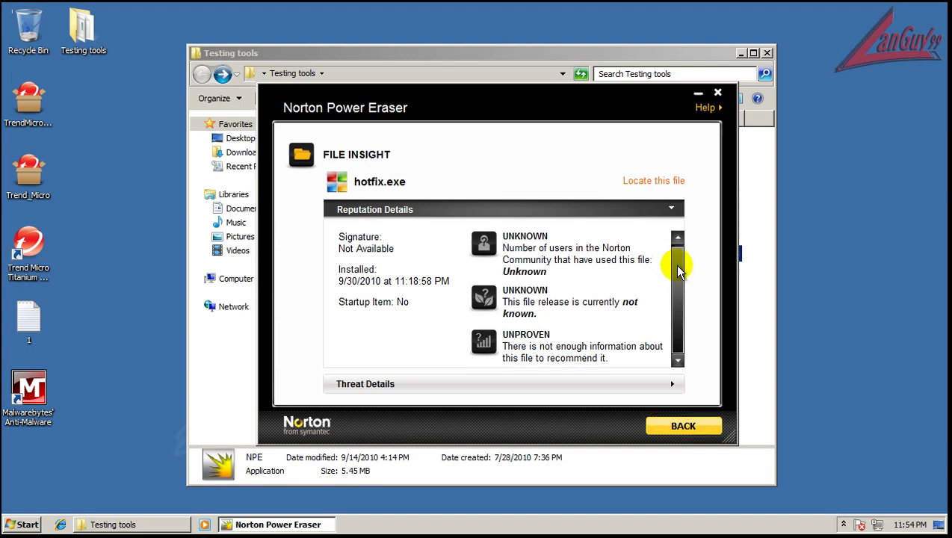
{"action": "left_click", "coordinate": [570, 385]}
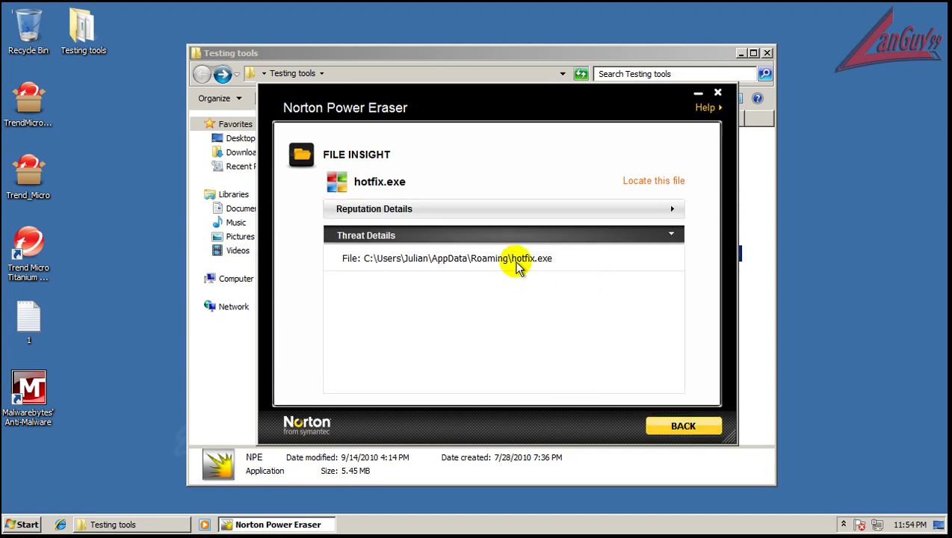
{"action": "left_click", "coordinate": [683, 427]}
{"action": "left_click", "coordinate": [611, 238]}
{"action": "left_click", "coordinate": [505, 325]}
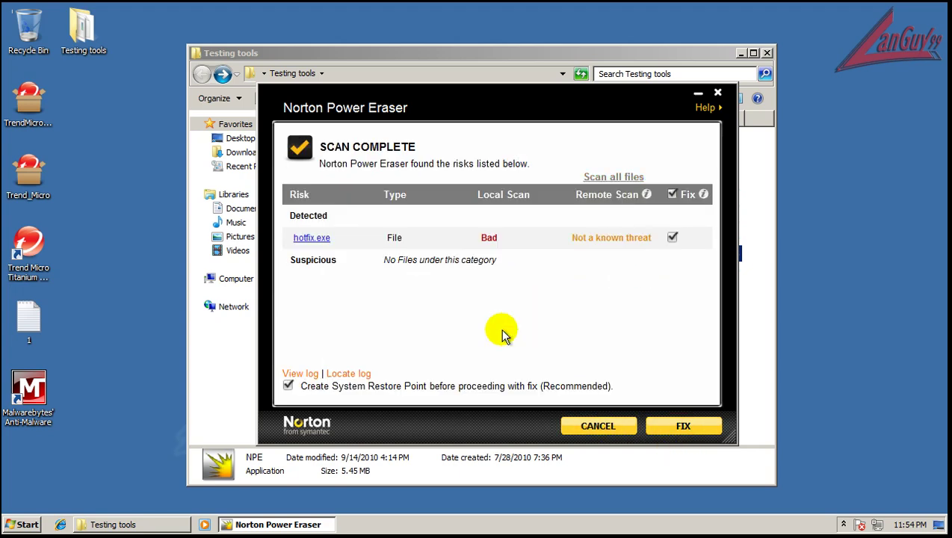
{"action": "left_click", "coordinate": [694, 423]}
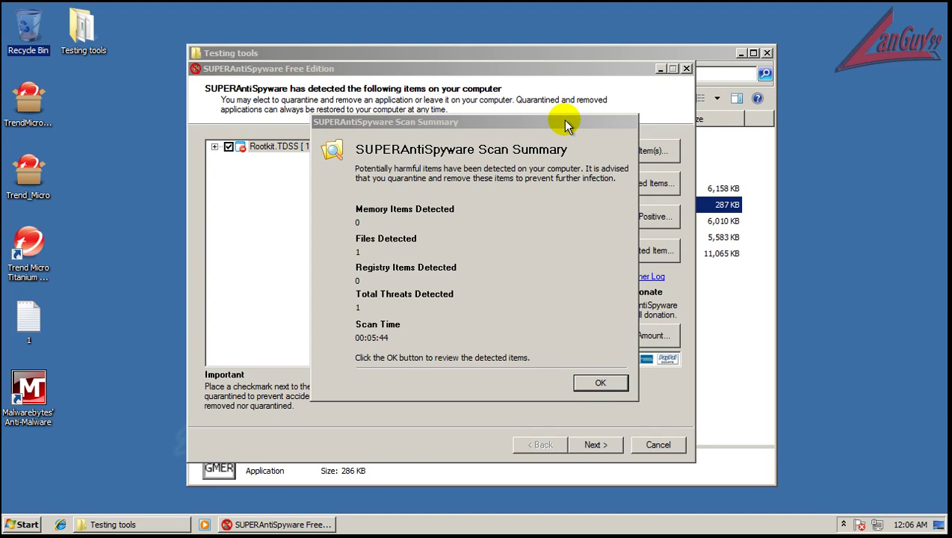
Quarantine Rootkit.TDSS's ERNEL32.DLL file from the scan results and accept the reboot.
{"action": "left_click", "coordinate": [600, 383]}
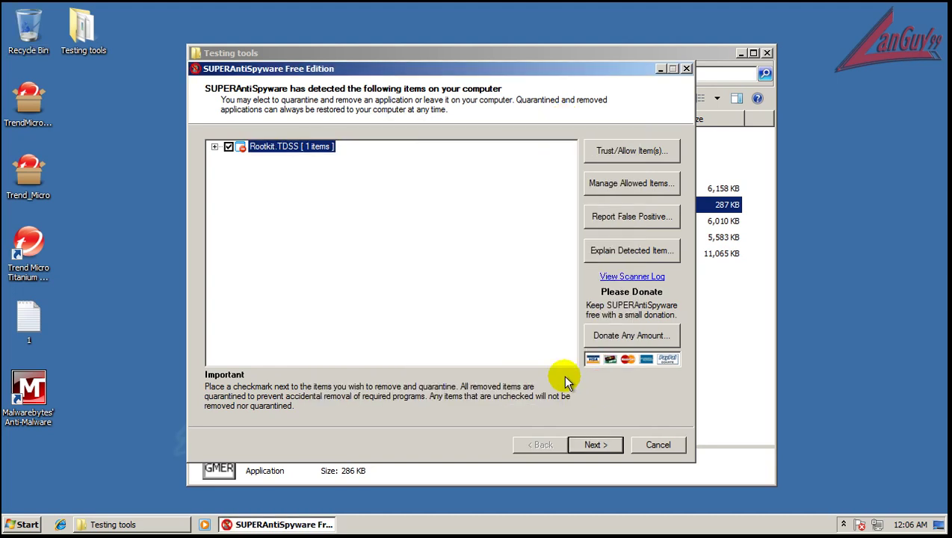
{"action": "left_click", "coordinate": [215, 147]}
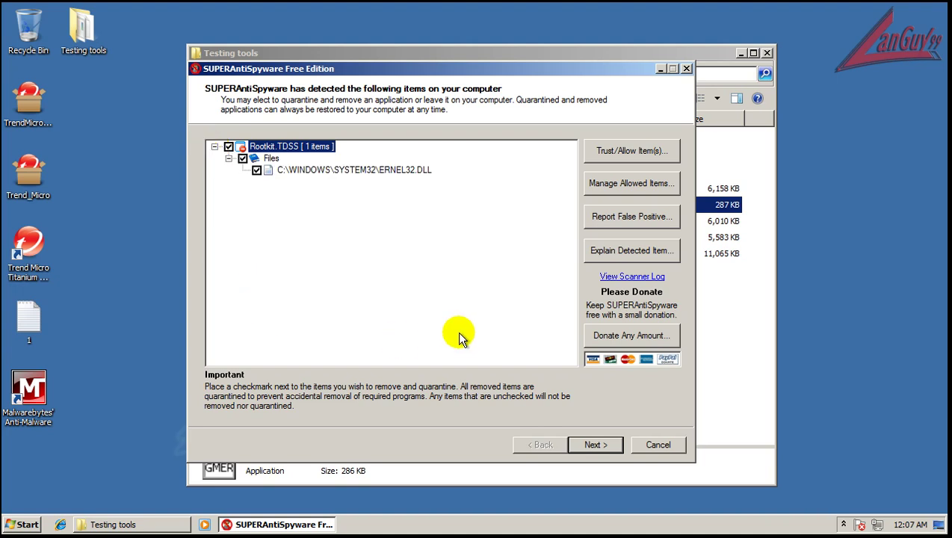
{"action": "left_click", "coordinate": [594, 445]}
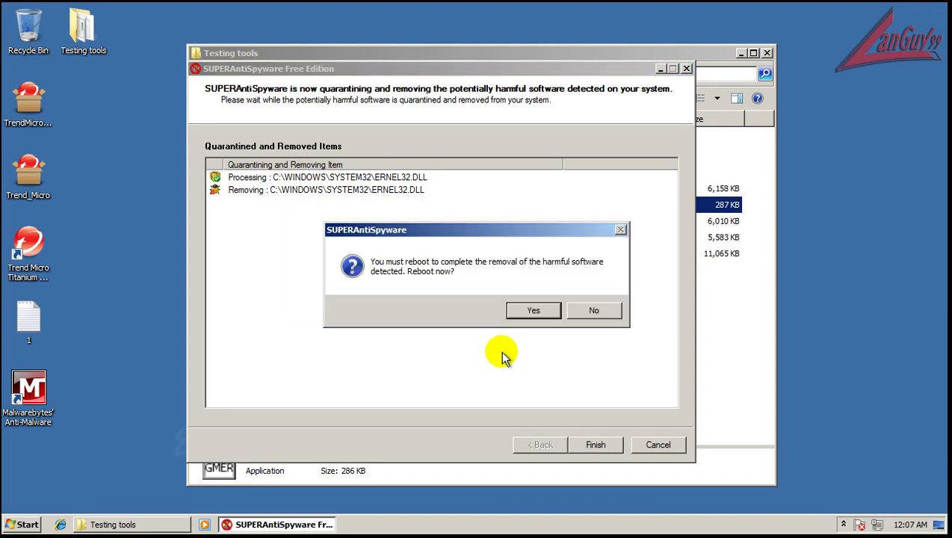
{"action": "left_click", "coordinate": [531, 310]}
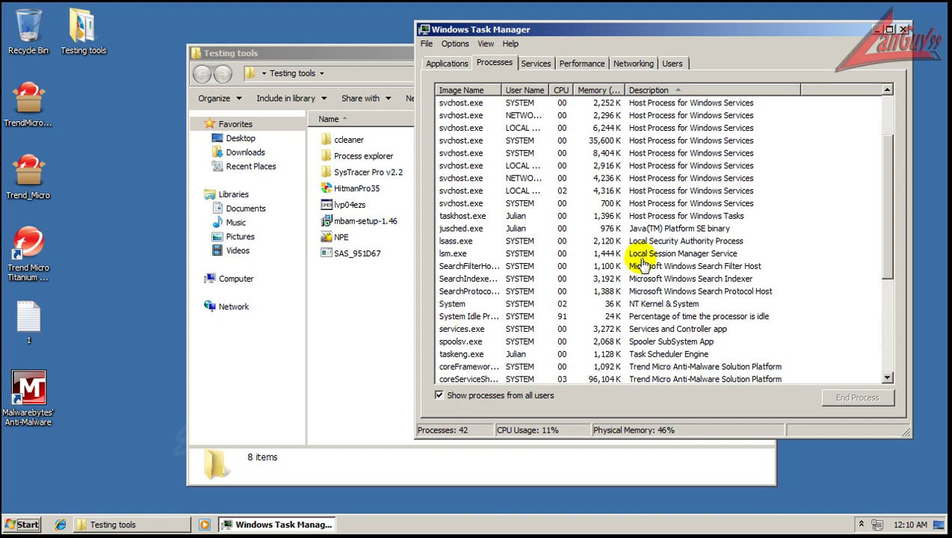
Retry launching Malwarebytes from its desktop icon, check Task Manager's Applications and Processes, then close it.
{"action": "double_click", "coordinate": [31, 390]}
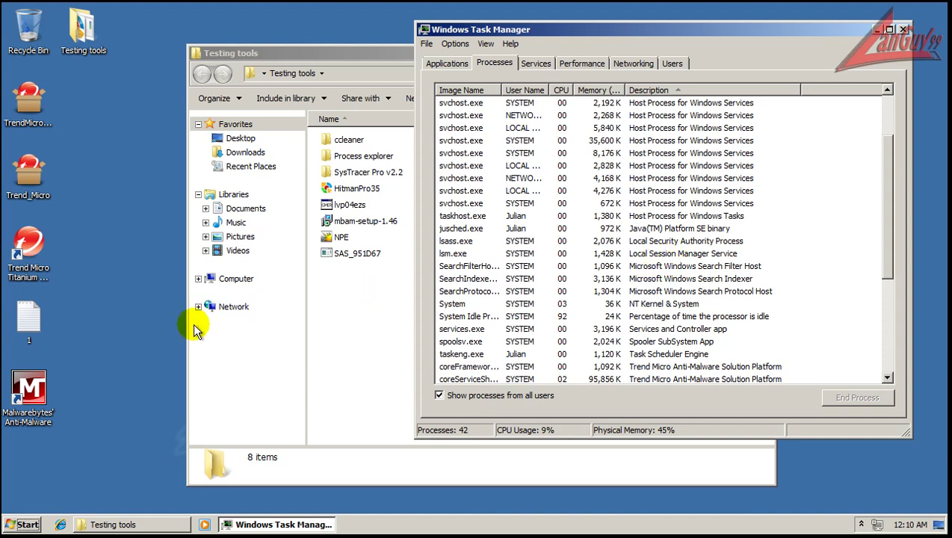
{"action": "double_click", "coordinate": [32, 386]}
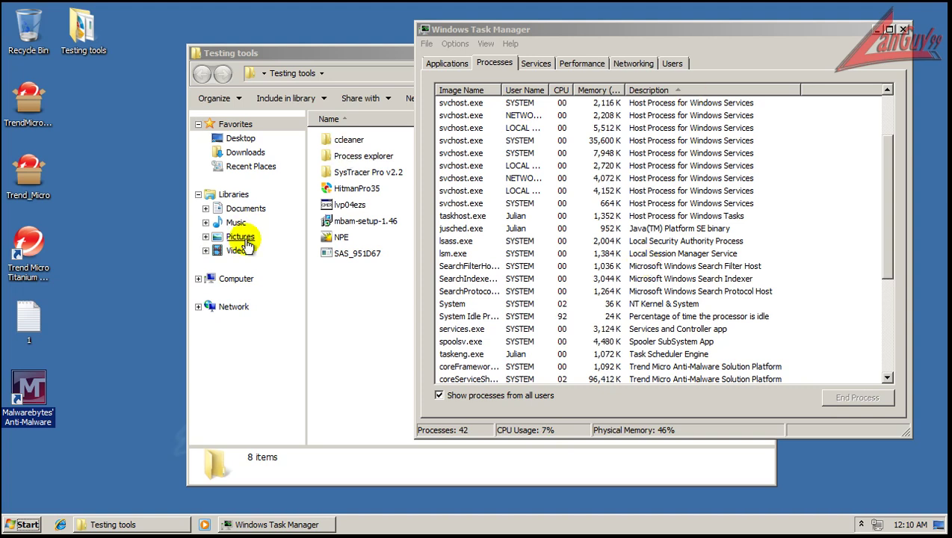
{"action": "double_click", "coordinate": [33, 396]}
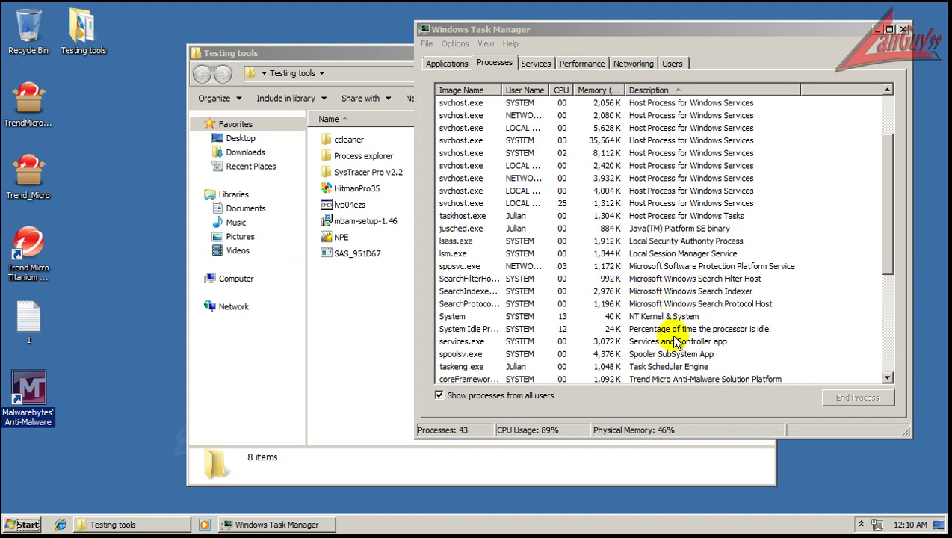
{"action": "left_click", "coordinate": [450, 67]}
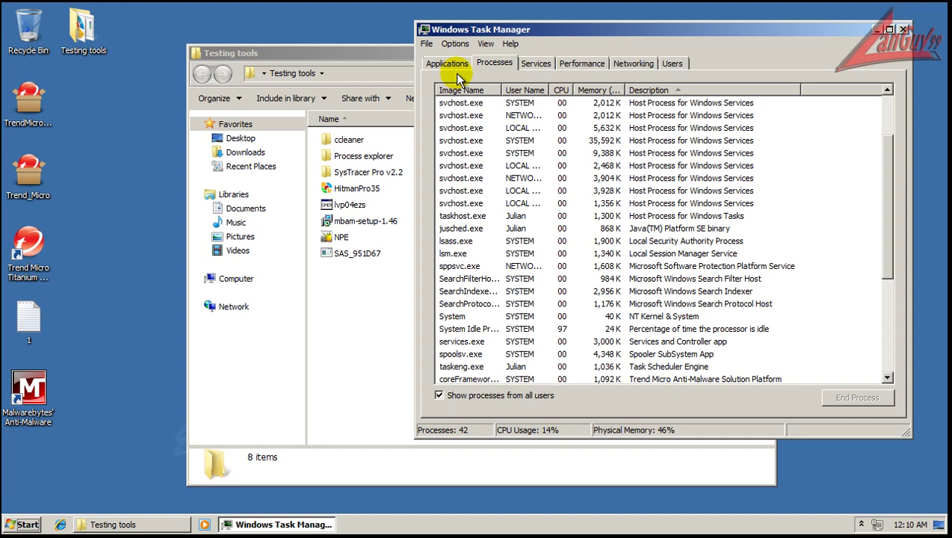
{"action": "left_click", "coordinate": [17, 408]}
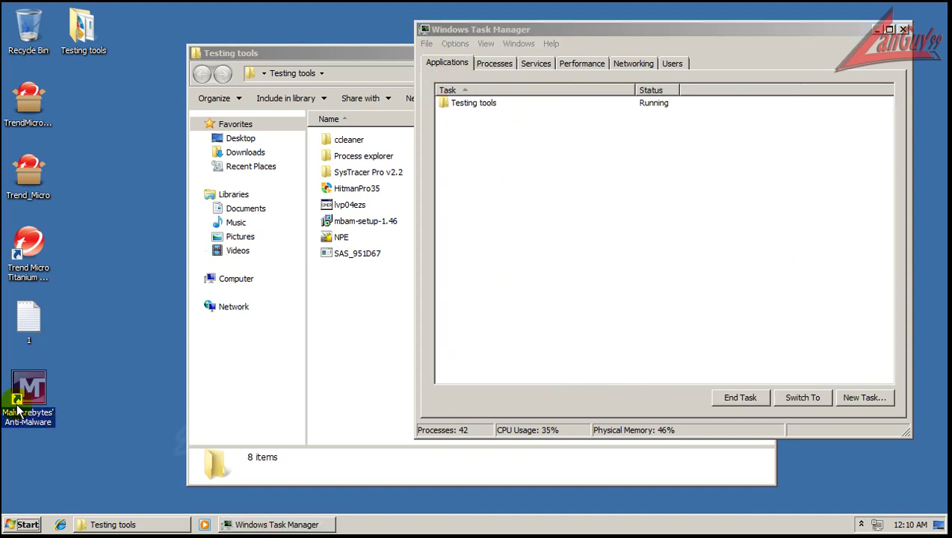
{"action": "left_click", "coordinate": [486, 64]}
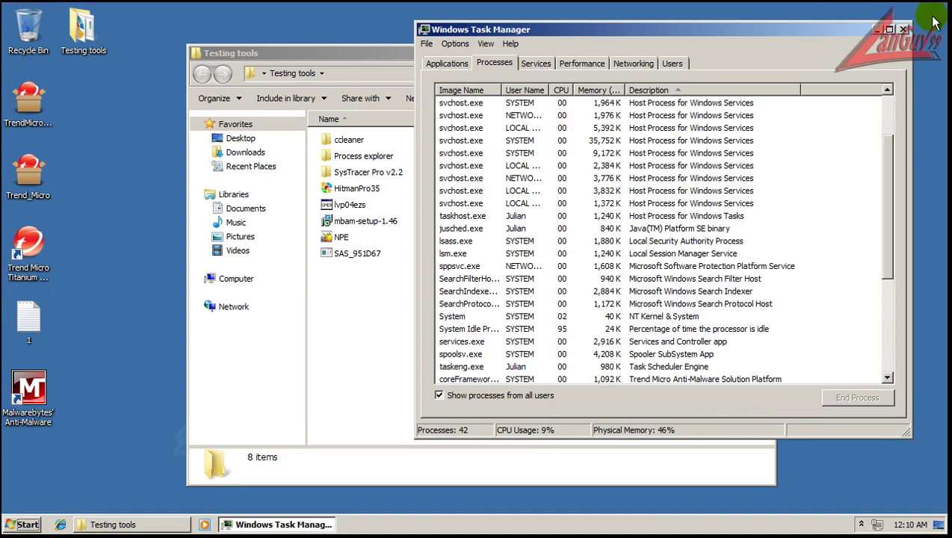
{"action": "left_click", "coordinate": [903, 29]}
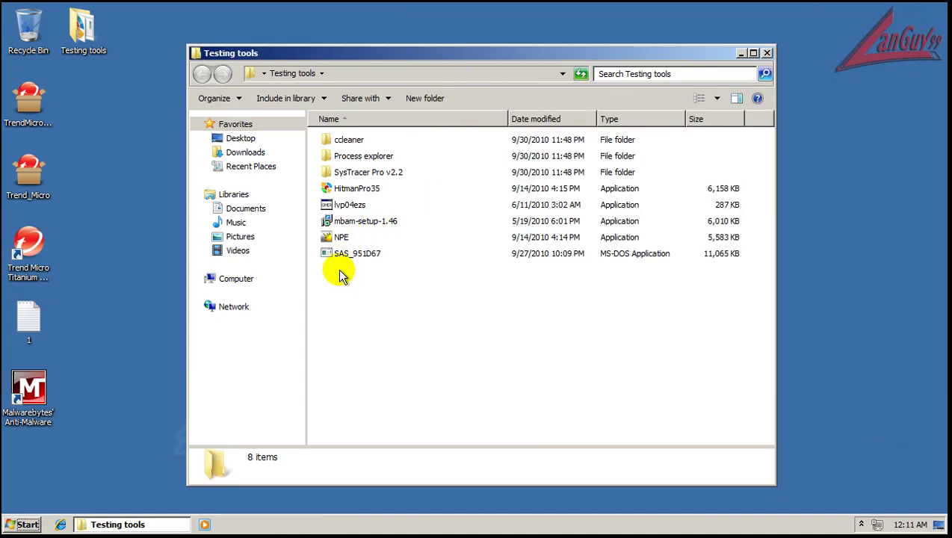
Launch GMER (lvp04ezs), choose Kill file on the LSI_SAS.sys entry, then answer No.
{"action": "left_click", "coordinate": [340, 205]}
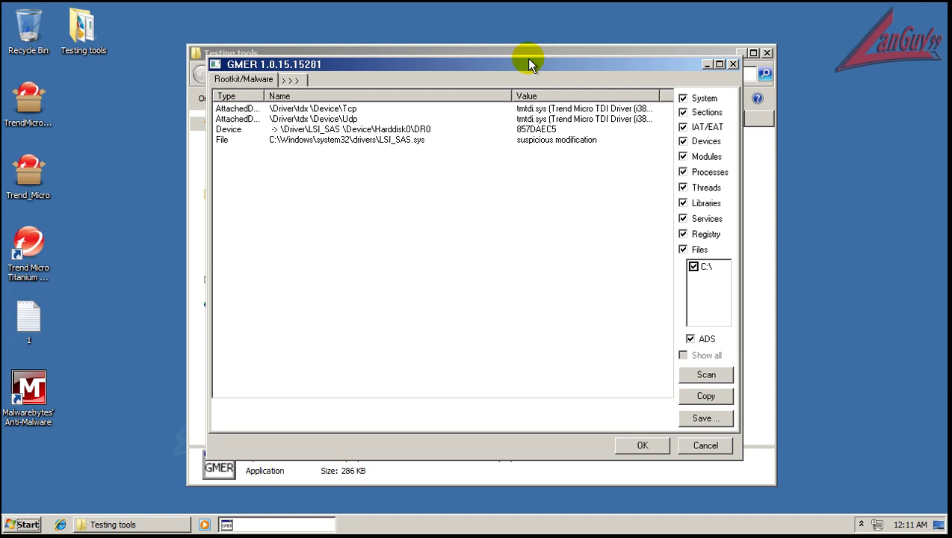
{"action": "left_click", "coordinate": [344, 141]}
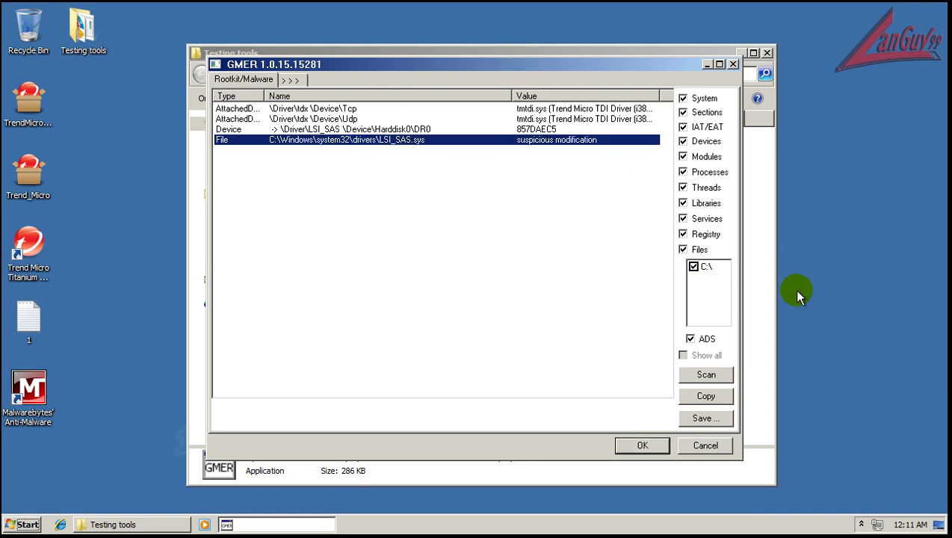
{"action": "right_click", "coordinate": [385, 134]}
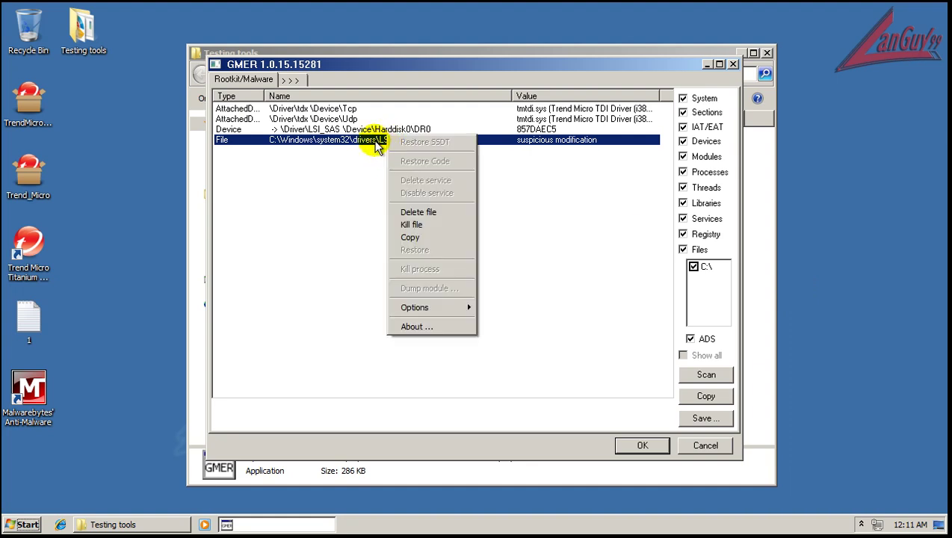
{"action": "left_click", "coordinate": [424, 224]}
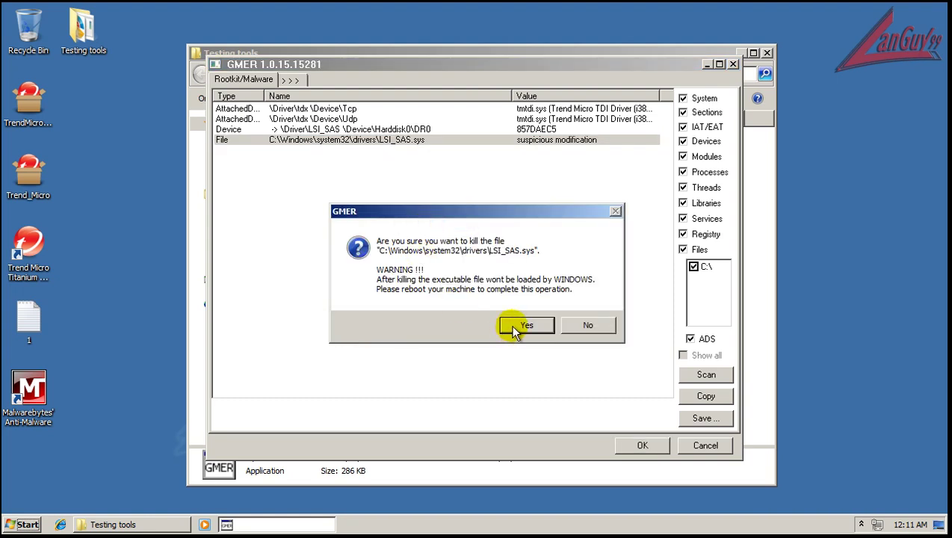
{"action": "left_click", "coordinate": [605, 325]}
{"action": "left_click", "coordinate": [627, 50]}
Run the HitmanPro35 scan and scroll its results: rdpencdd.sys rootkit, 170[1].exe and 7e317e3.dll.
{"action": "double_click", "coordinate": [347, 188]}
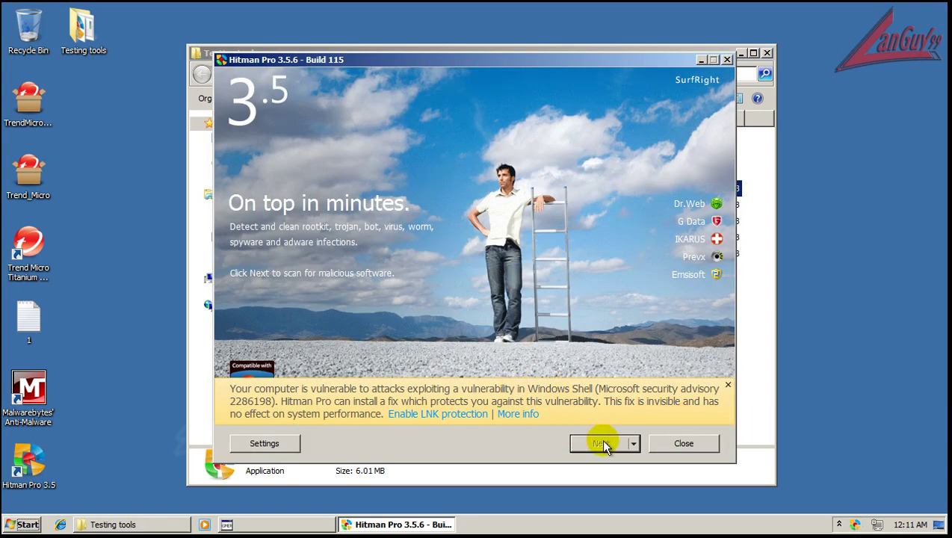
{"action": "left_click", "coordinate": [601, 442]}
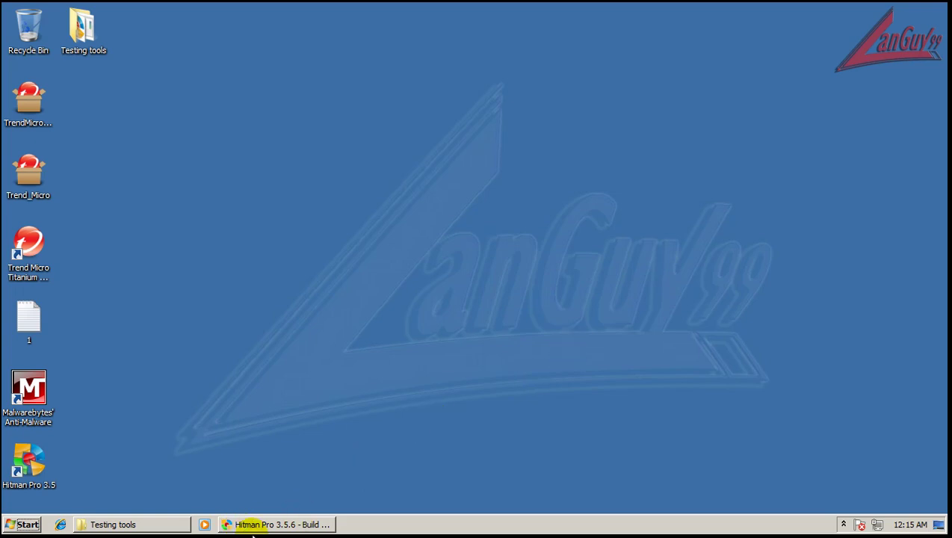
{"action": "left_click", "coordinate": [269, 527]}
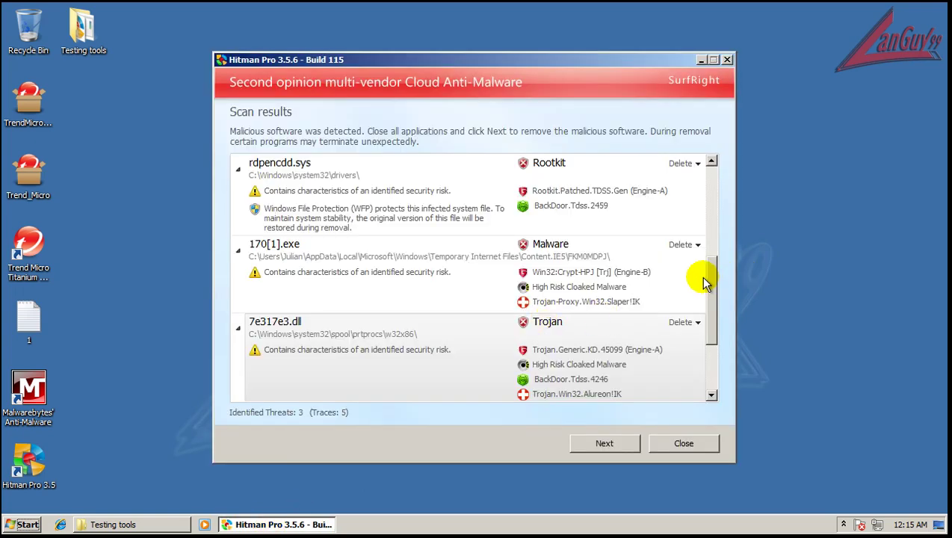
{"action": "left_click_drag", "start_coordinate": [711, 257], "coordinate": [715, 171]}
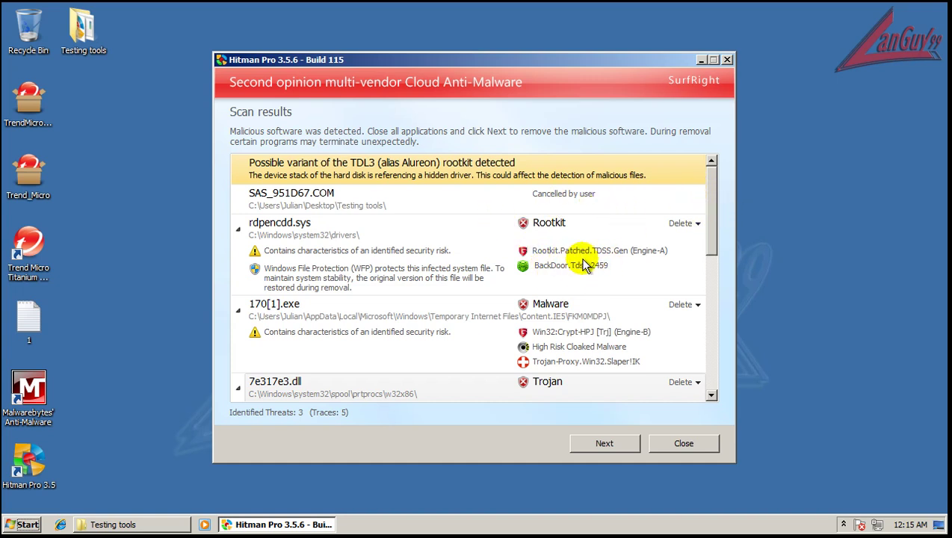
{"action": "left_click_drag", "start_coordinate": [718, 219], "coordinate": [708, 323]}
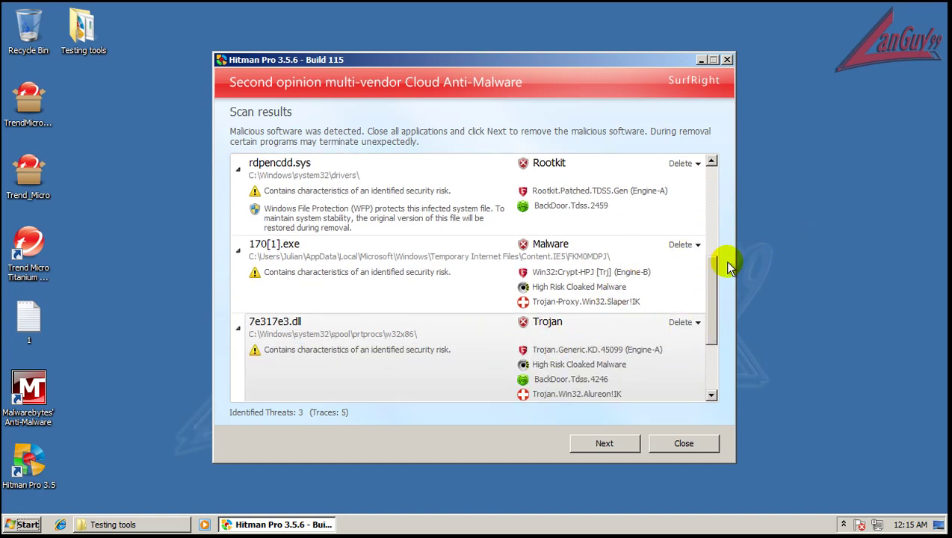
{"action": "left_click_drag", "start_coordinate": [707, 287], "coordinate": [712, 251]}
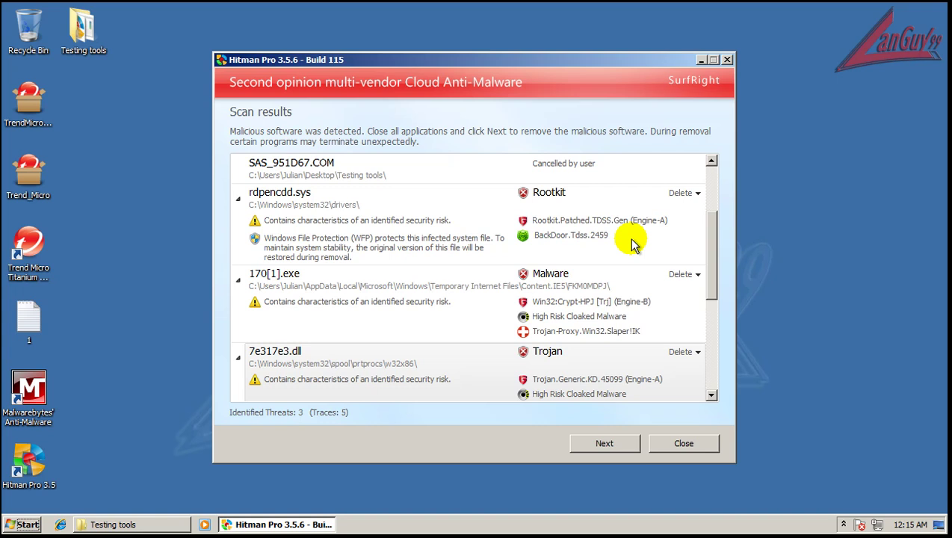
Close Hitman Pro and open Trend Micro Titanium's main window from the hidden tray icons.
{"action": "left_click", "coordinate": [680, 444]}
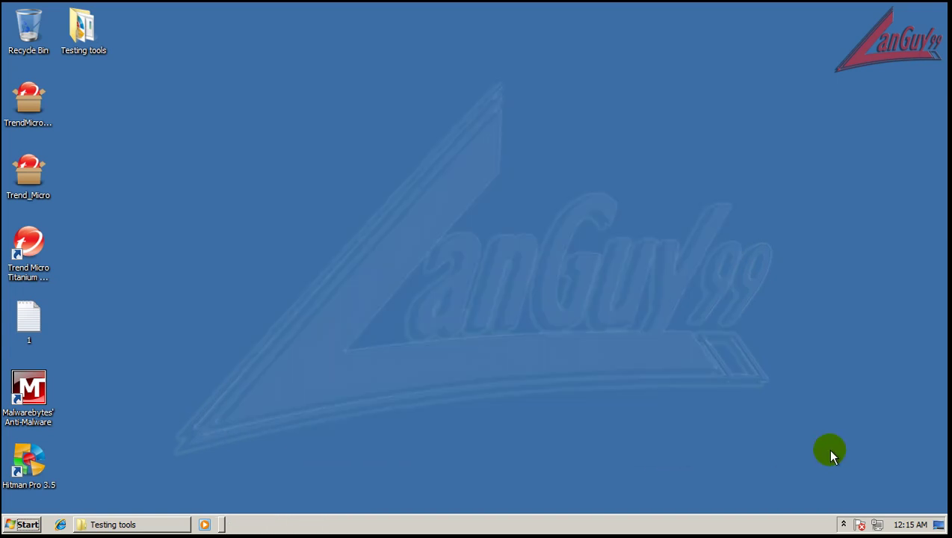
{"action": "left_click", "coordinate": [842, 526]}
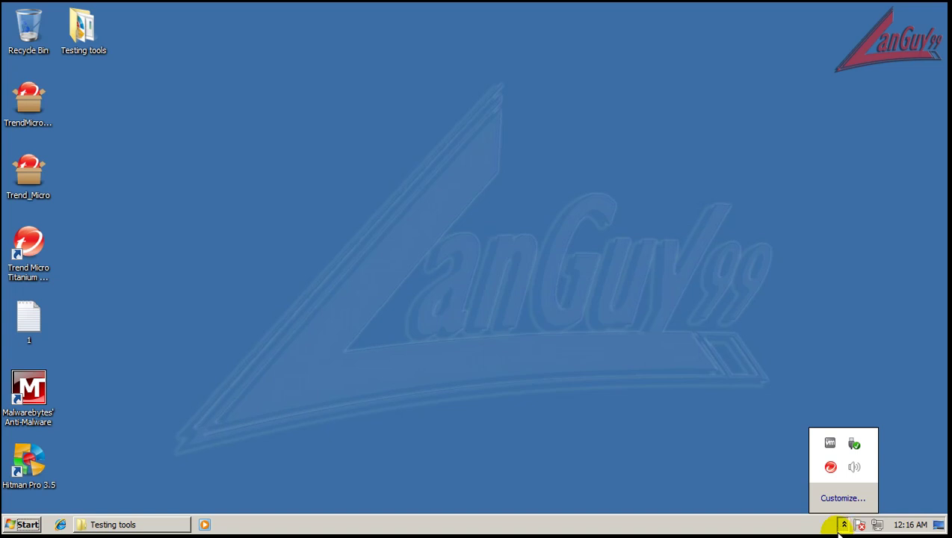
{"action": "double_click", "coordinate": [830, 467]}
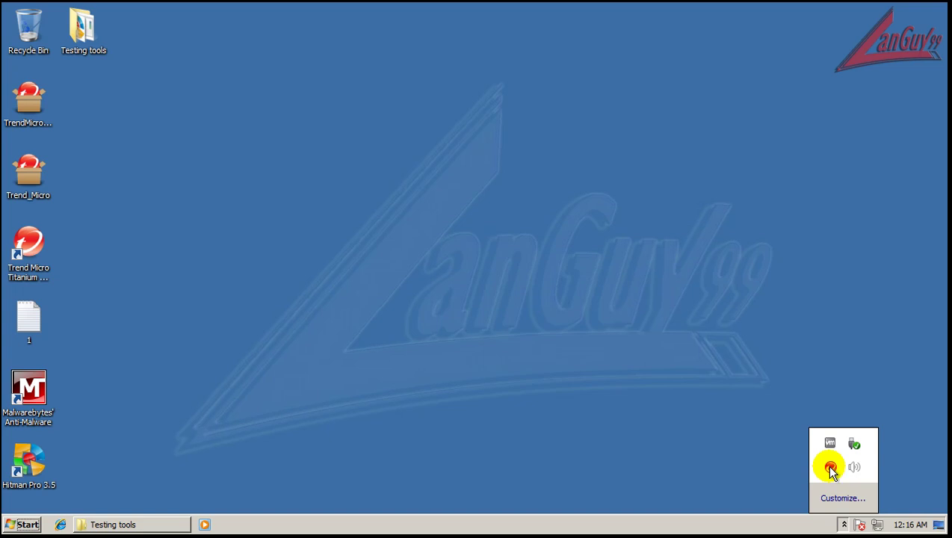